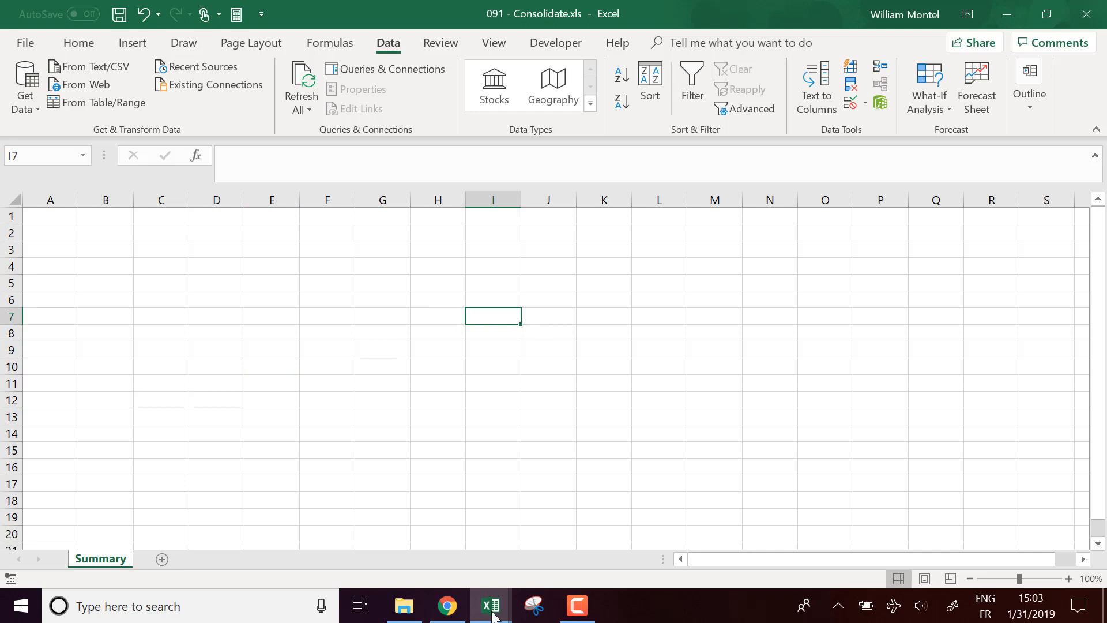
Examine the product rows, month columns and sales figures in the 091 - Shop D.xls and 091 - Shop B.xls workbooks.
{"action": "mouse_move", "coordinate": [490, 606]}
{"action": "left_click", "coordinate": [480, 535]}
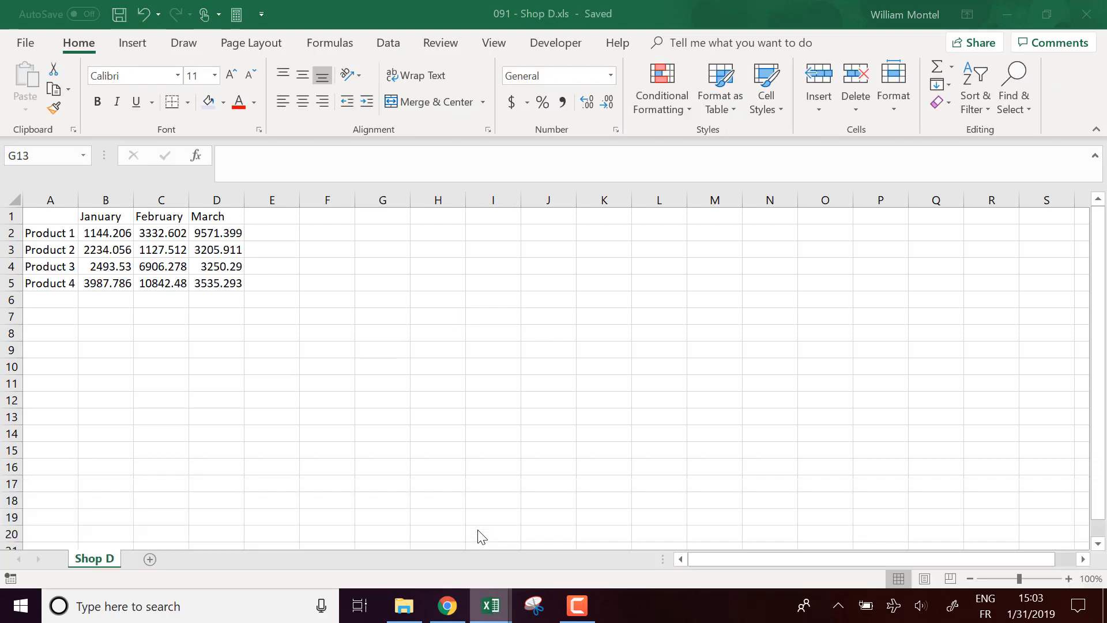
{"action": "left_click", "coordinate": [490, 365]}
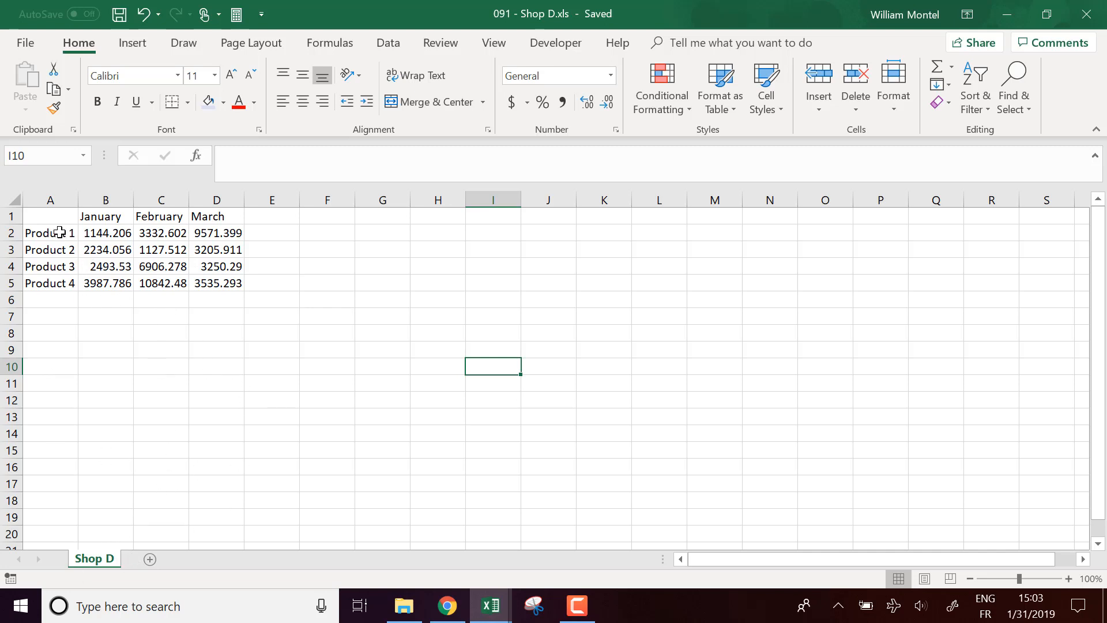
{"action": "left_click_drag", "start_coordinate": [59, 232], "coordinate": [64, 283]}
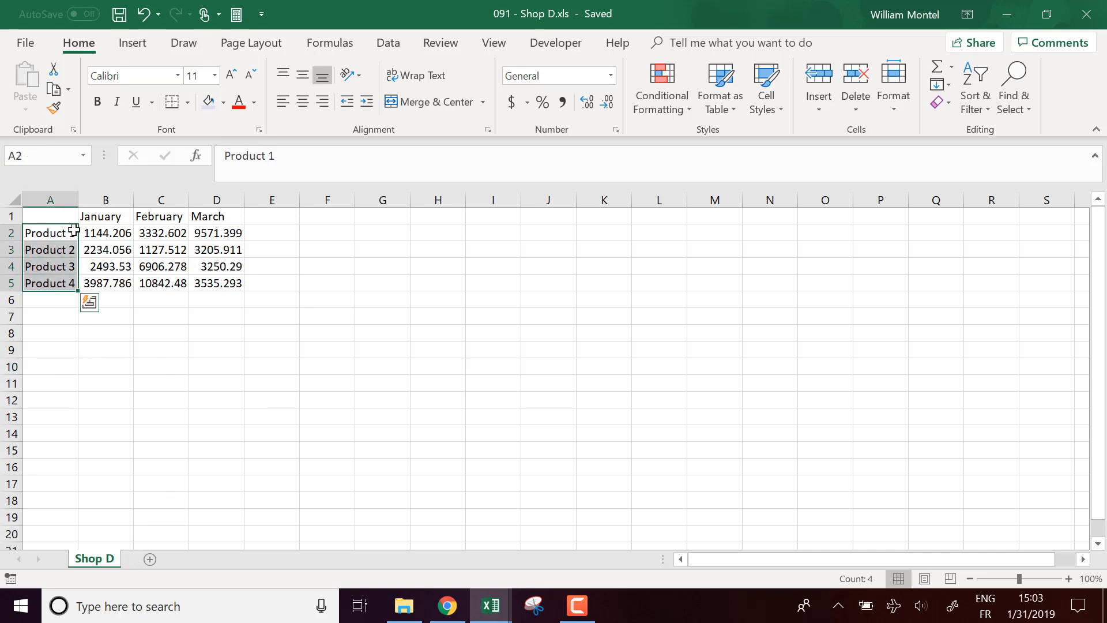
{"action": "left_click", "coordinate": [118, 220]}
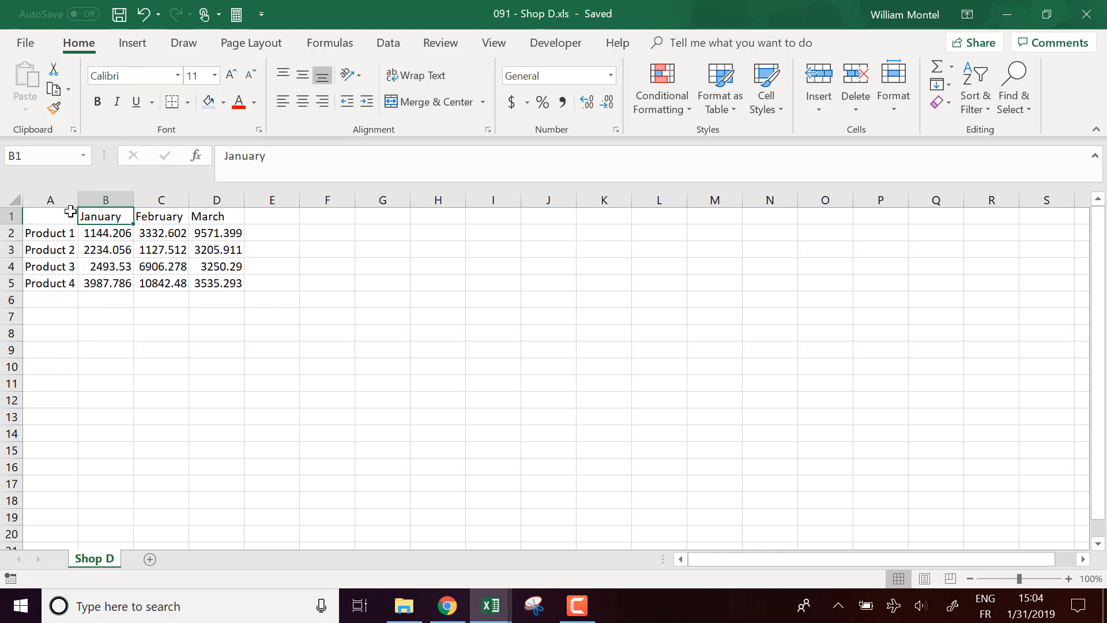
{"action": "left_click_drag", "start_coordinate": [70, 211], "coordinate": [271, 284]}
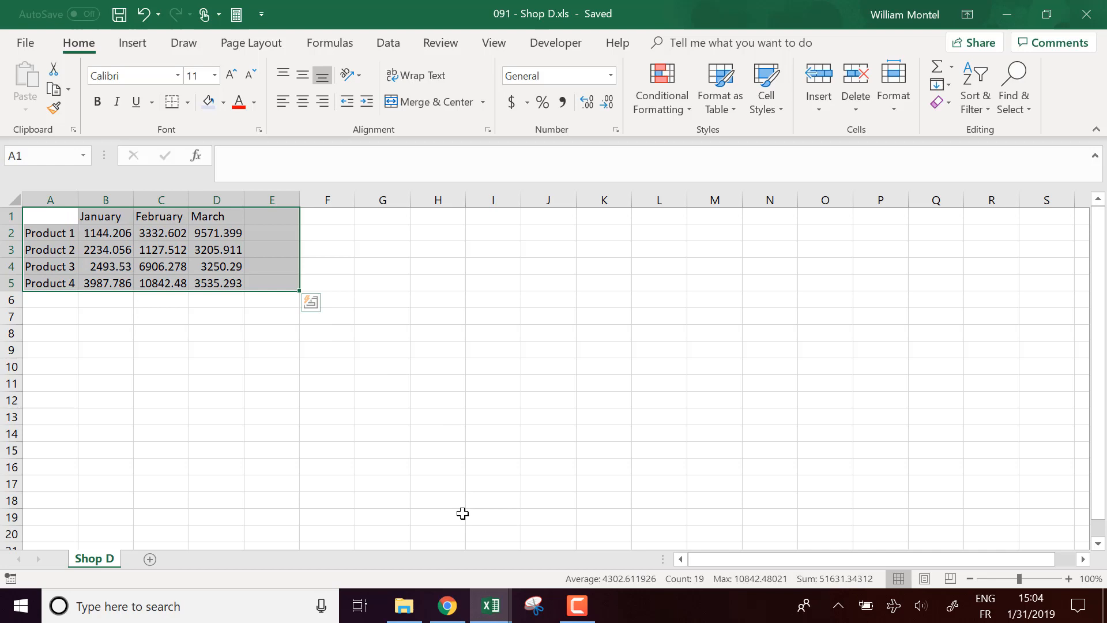
{"action": "left_click", "coordinate": [496, 607]}
{"action": "left_click", "coordinate": [843, 540]}
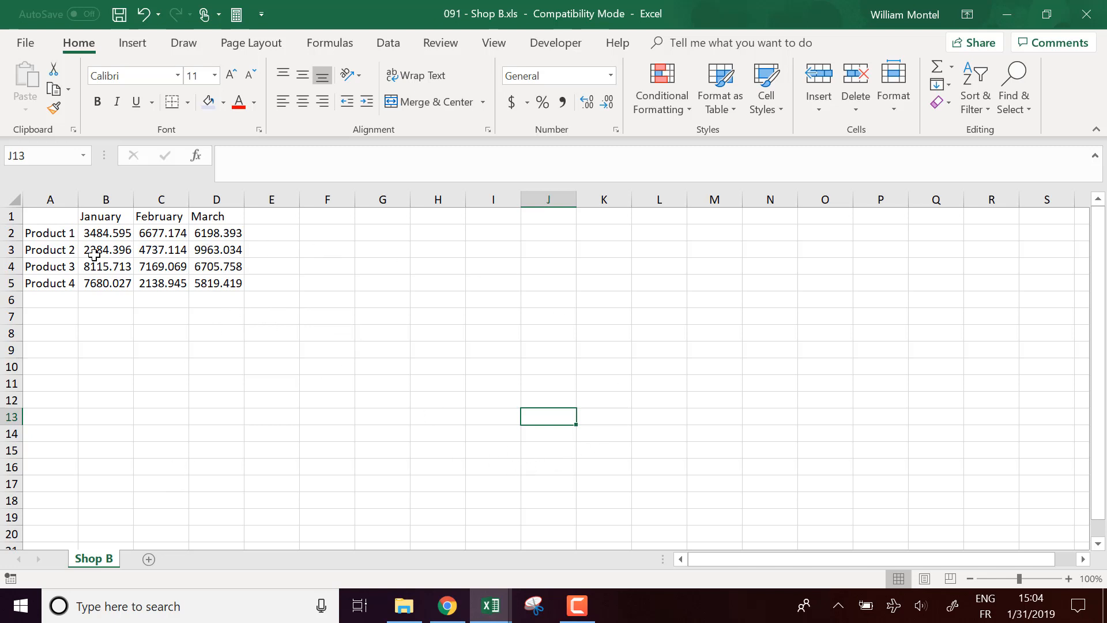
{"action": "left_click", "coordinate": [54, 233]}
{"action": "left_click", "coordinate": [108, 218]}
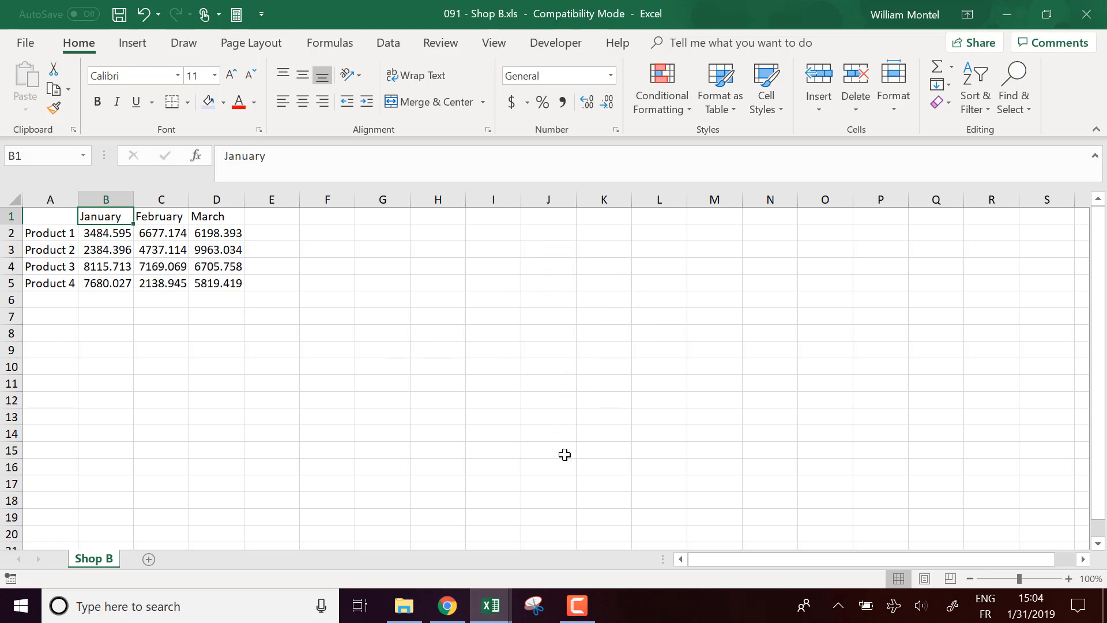
{"action": "left_click", "coordinate": [505, 606]}
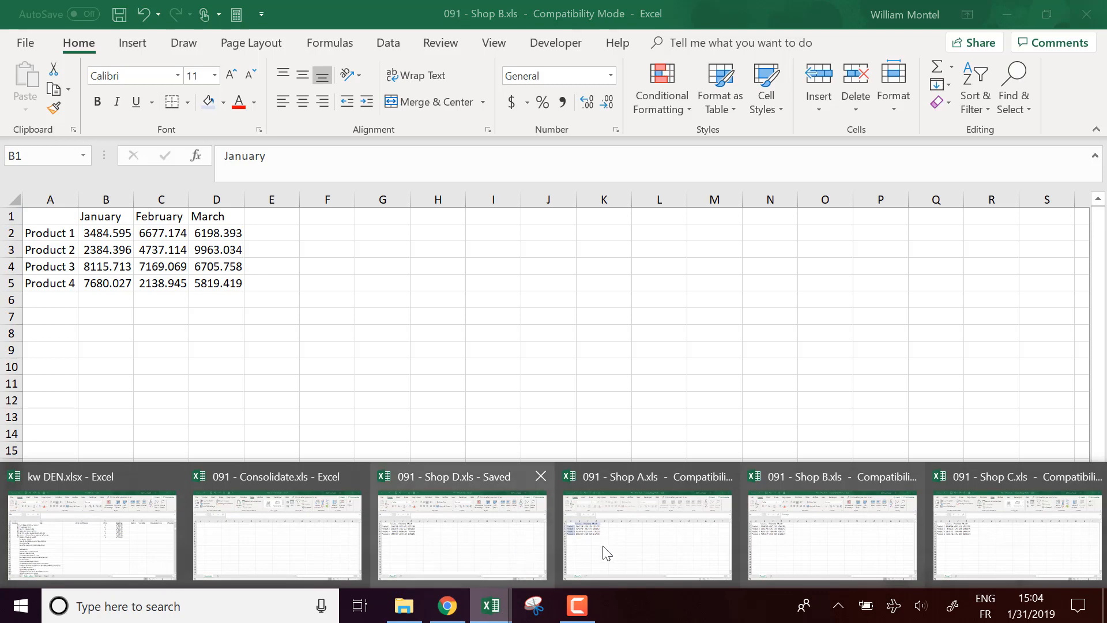
{"action": "left_click", "coordinate": [478, 552]}
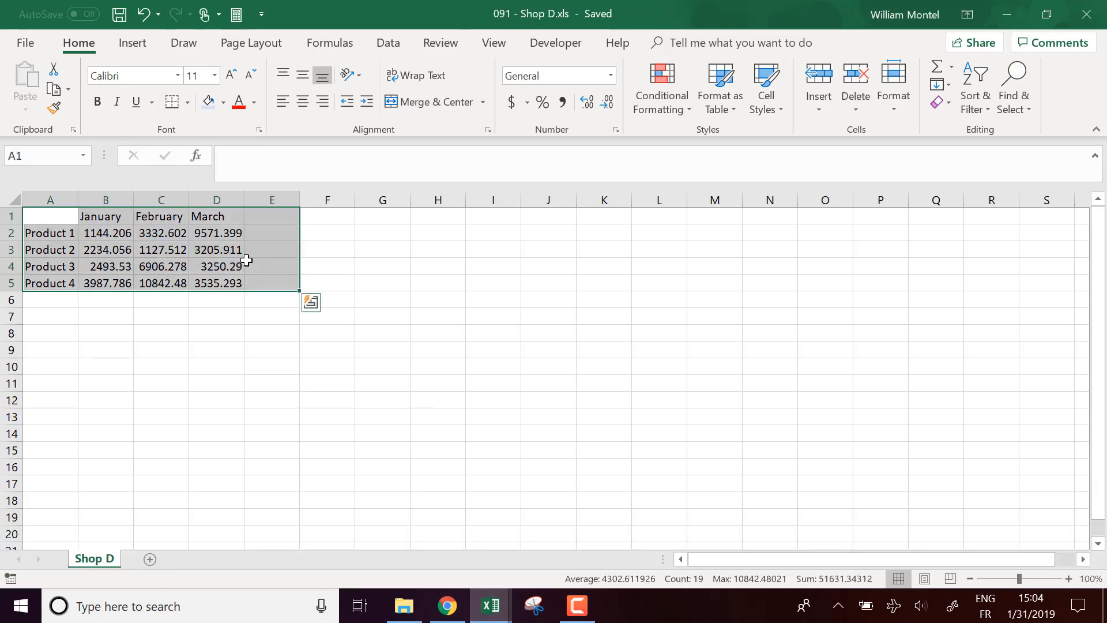
{"action": "left_click_drag", "start_coordinate": [120, 231], "coordinate": [218, 282]}
{"action": "left_click", "coordinate": [407, 401]}
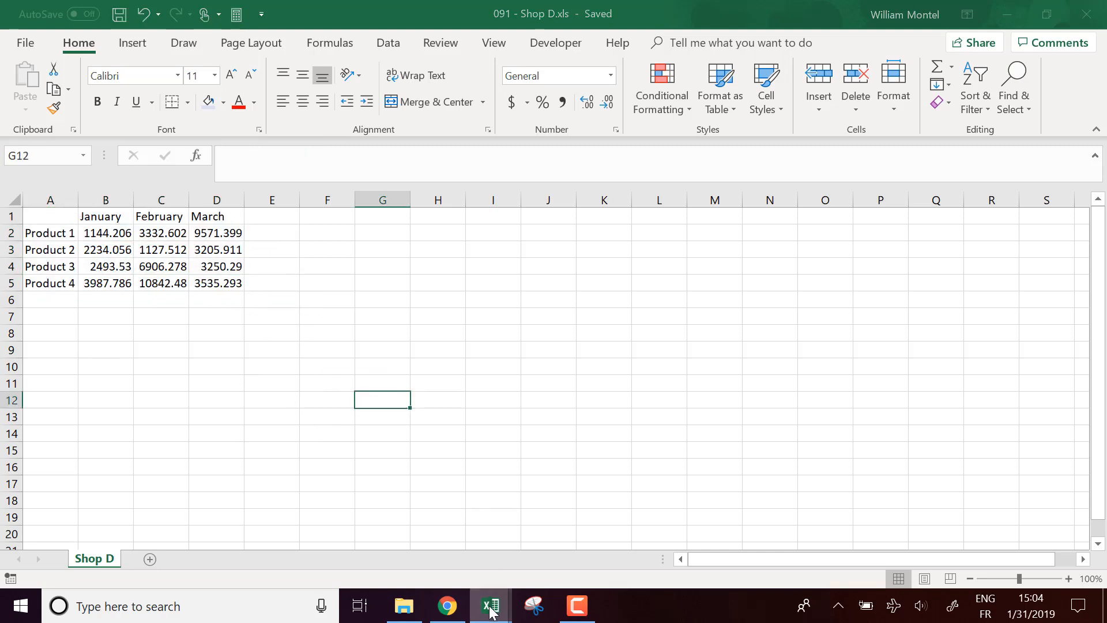
Select A1:E6 on the Summary sheet of 091 - Consolidate.xls and start Consolidate with the Sum function.
{"action": "mouse_move", "coordinate": [492, 610]}
{"action": "left_click", "coordinate": [302, 522]}
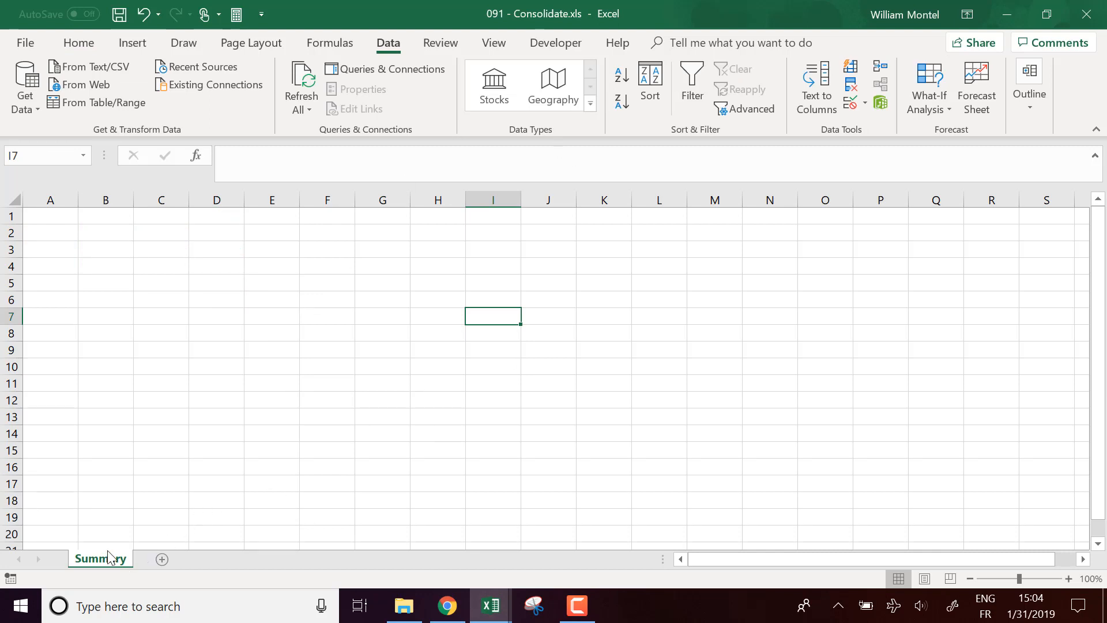
{"action": "left_click", "coordinate": [66, 272]}
{"action": "left_click_drag", "start_coordinate": [61, 217], "coordinate": [279, 294]}
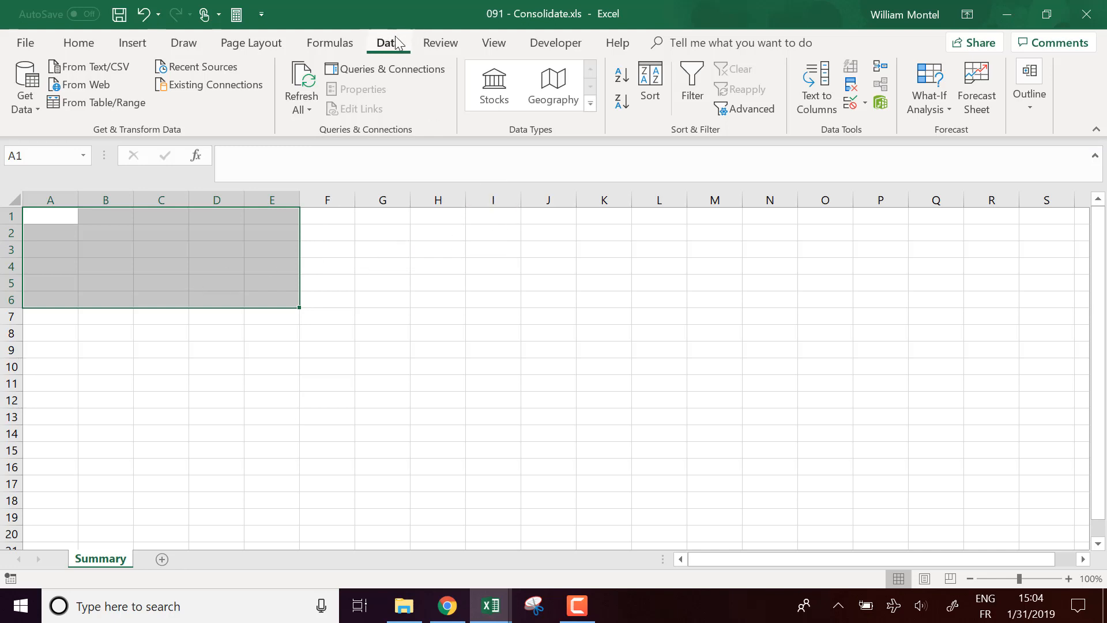
{"action": "left_click", "coordinate": [881, 68]}
{"action": "left_click_drag", "start_coordinate": [607, 144], "coordinate": [663, 174]}
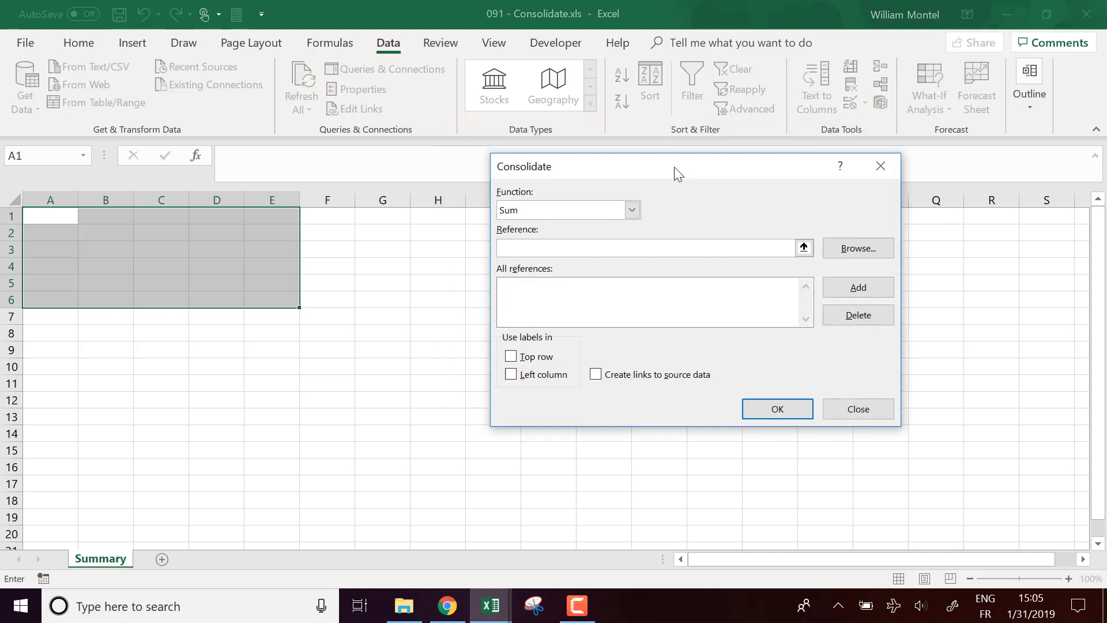
{"action": "left_click", "coordinate": [633, 211]}
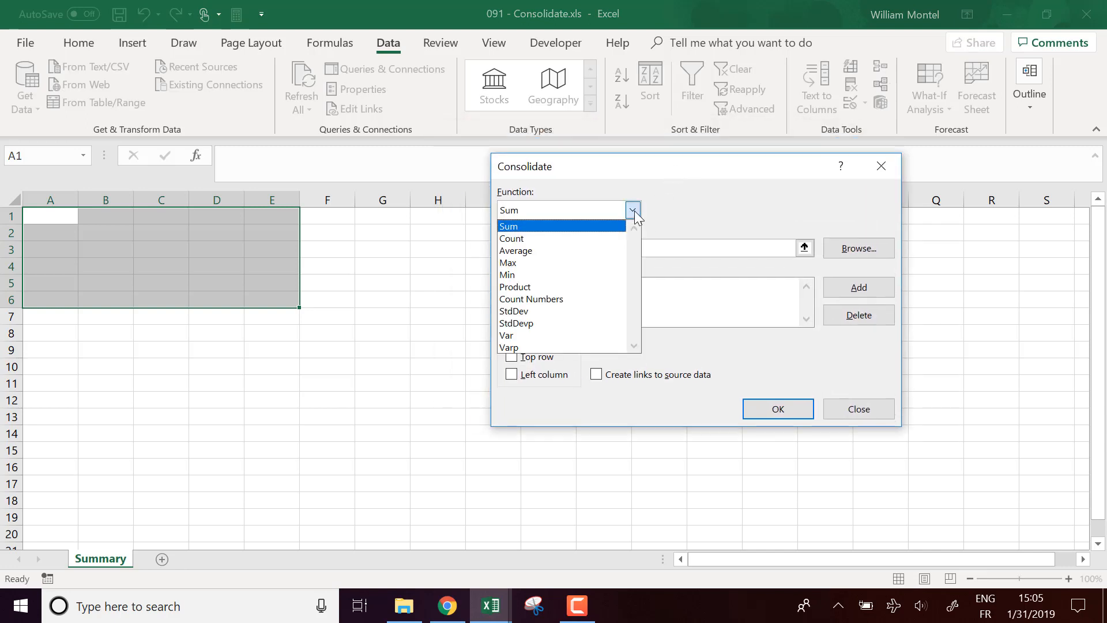
{"action": "left_click", "coordinate": [554, 227]}
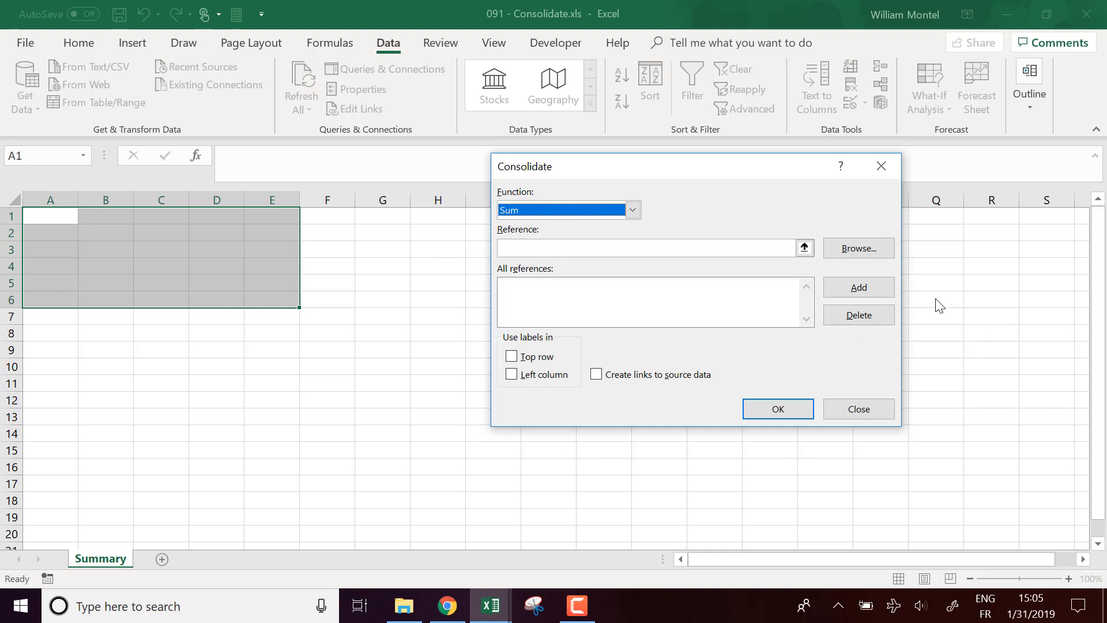
Add range A1:D5 of the Shop A sheet in 091 - Shop A.xls to the consolidation references.
{"action": "left_click", "coordinate": [667, 250]}
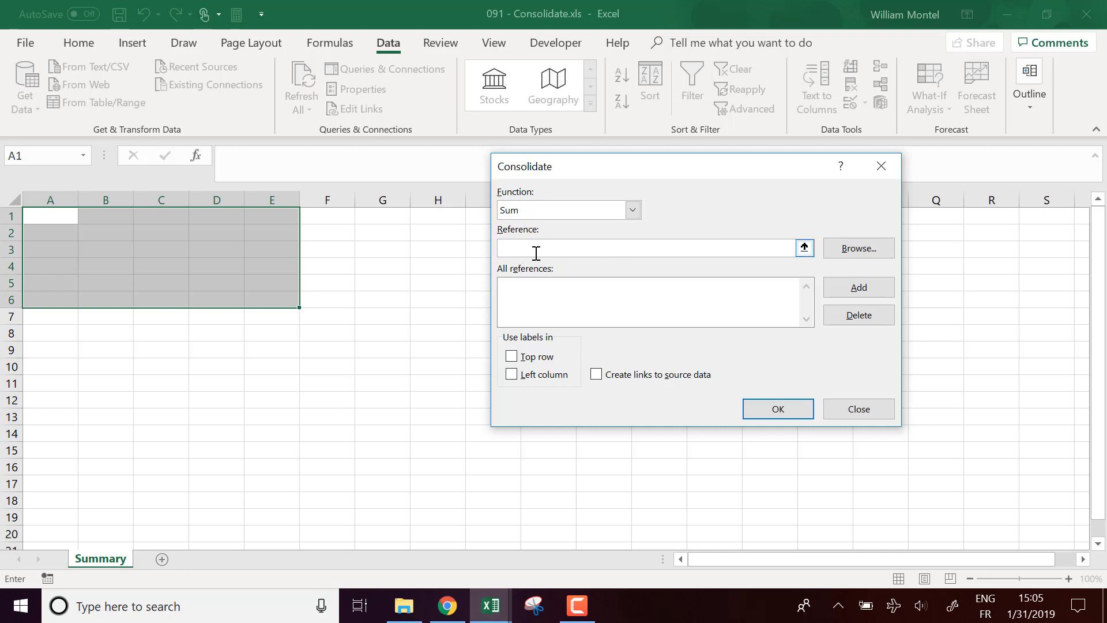
{"action": "left_click", "coordinate": [506, 608]}
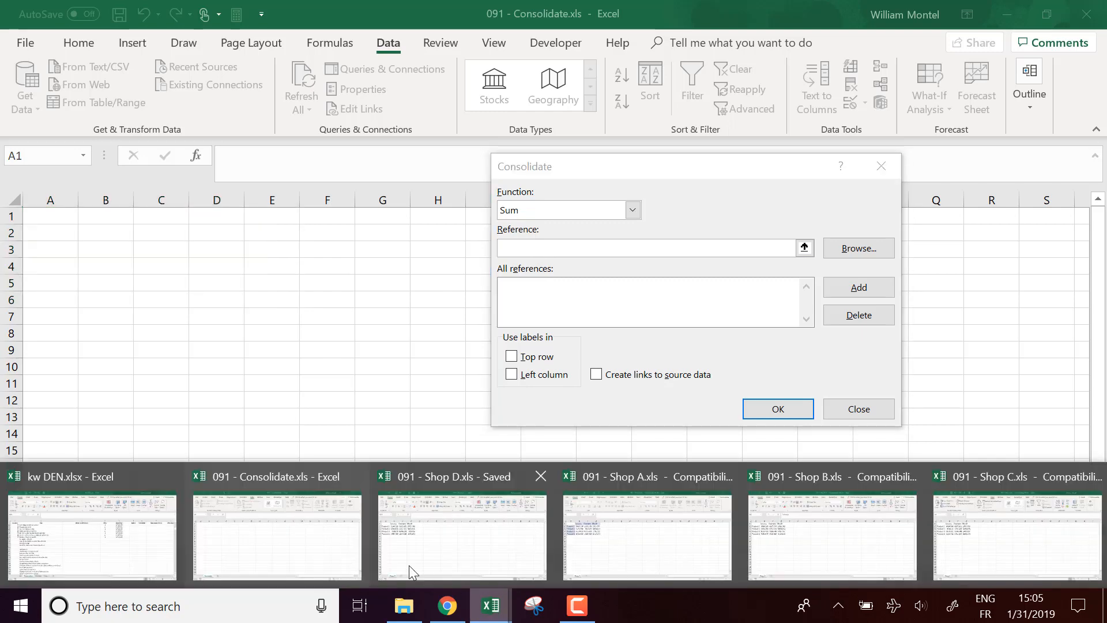
{"action": "left_click", "coordinate": [638, 537]}
{"action": "left_click_drag", "start_coordinate": [51, 218], "coordinate": [199, 290]}
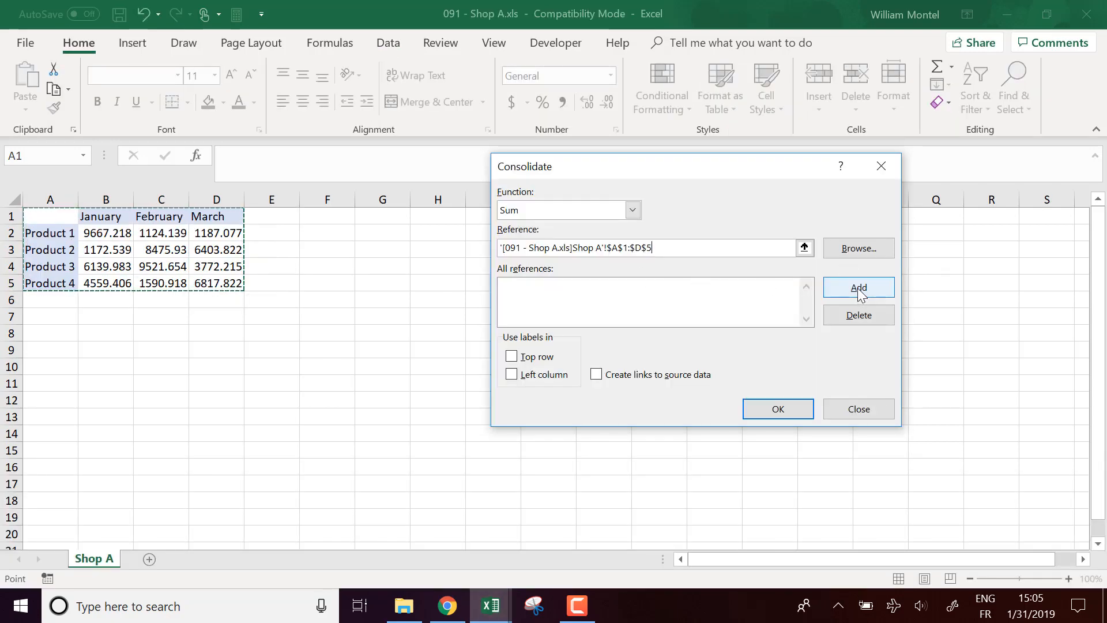
{"action": "left_click", "coordinate": [859, 288]}
Add Shop B's range A1:D5 from 091 - Shop B.xls as a reference and use labels in the top row and left column.
{"action": "left_click", "coordinate": [642, 250]}
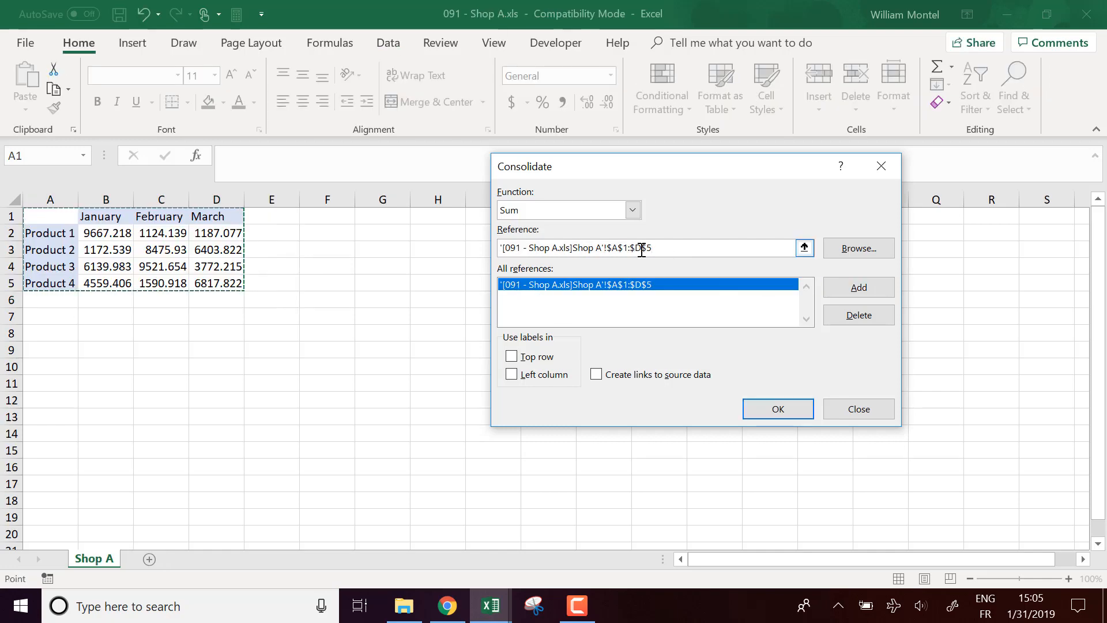
{"action": "left_click_drag", "start_coordinate": [652, 249], "coordinate": [495, 248]}
{"action": "key", "text": "BackSpace"}
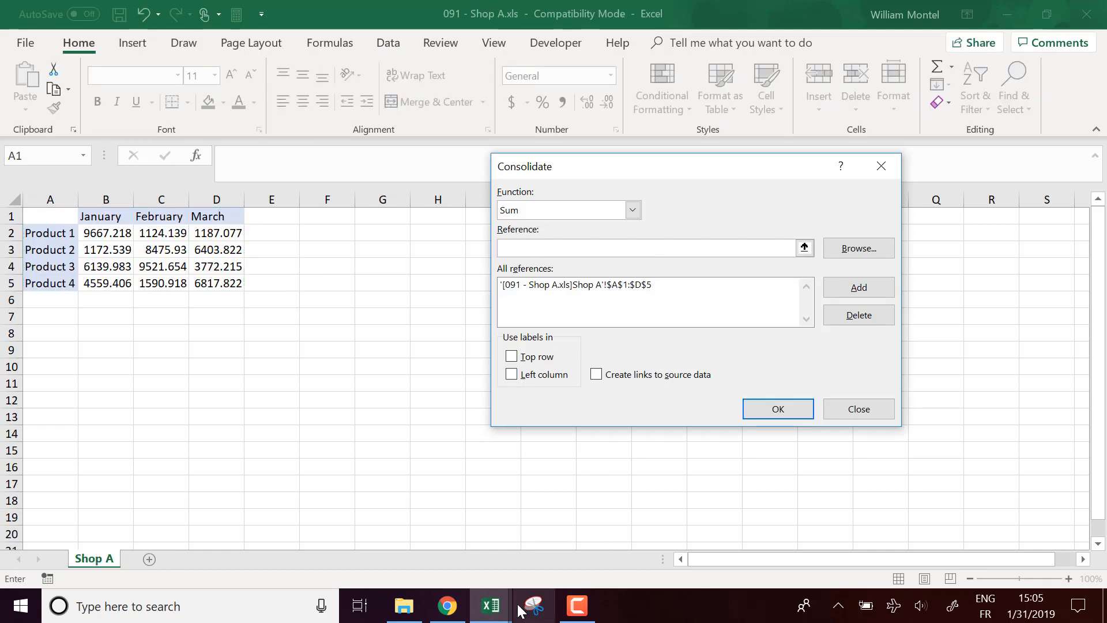
{"action": "left_click", "coordinate": [489, 608]}
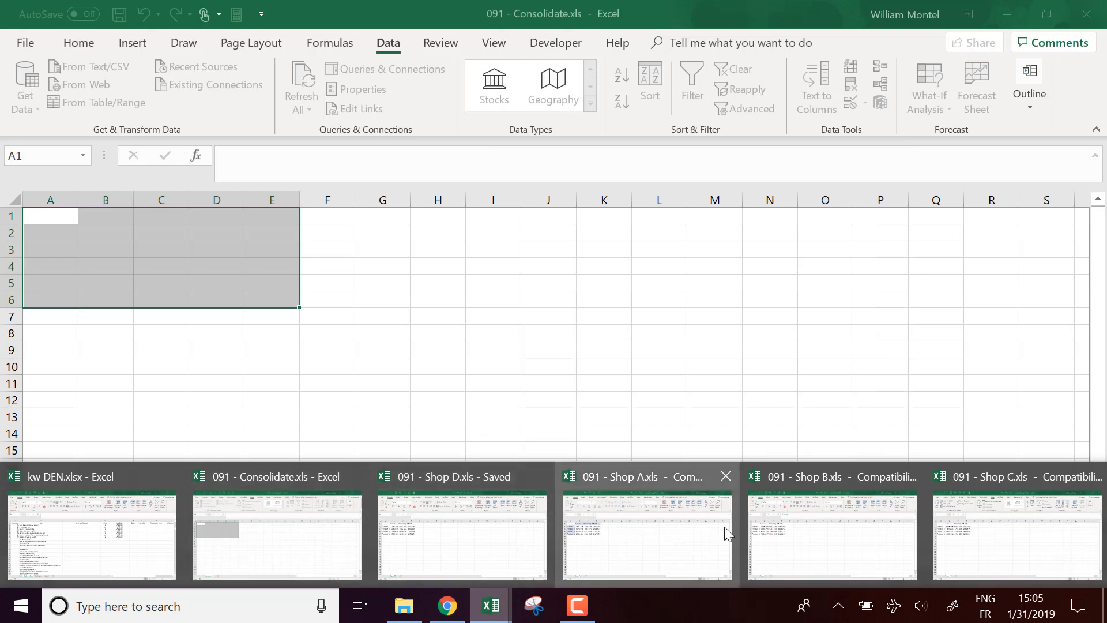
{"action": "left_click", "coordinate": [830, 533]}
{"action": "left_click_drag", "start_coordinate": [230, 284], "coordinate": [40, 215]}
{"action": "left_click", "coordinate": [842, 289]}
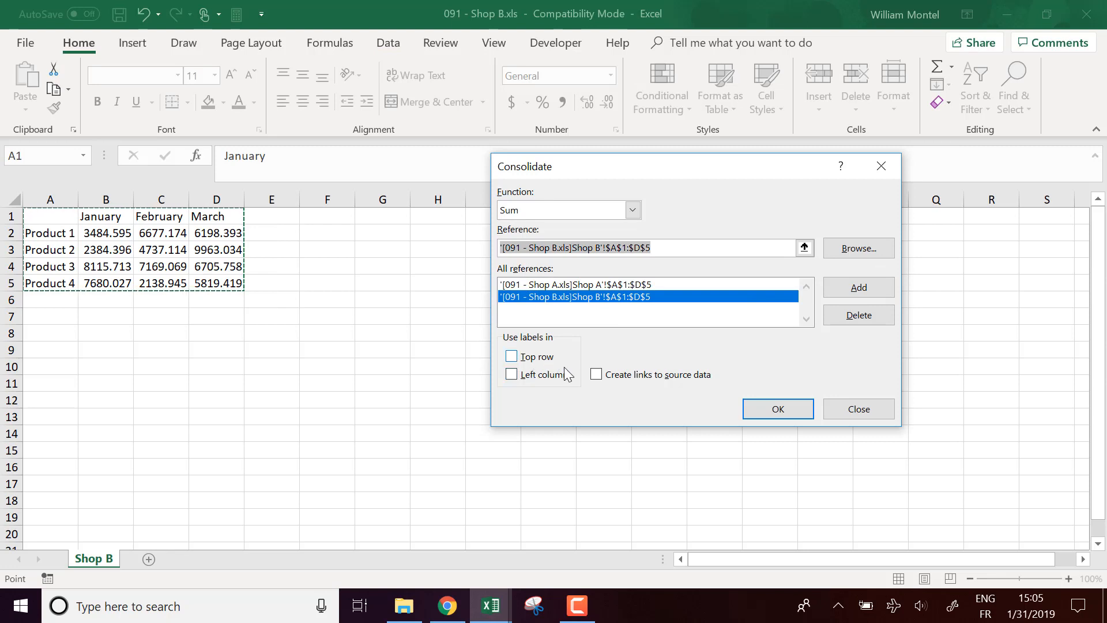
{"action": "left_click", "coordinate": [515, 358]}
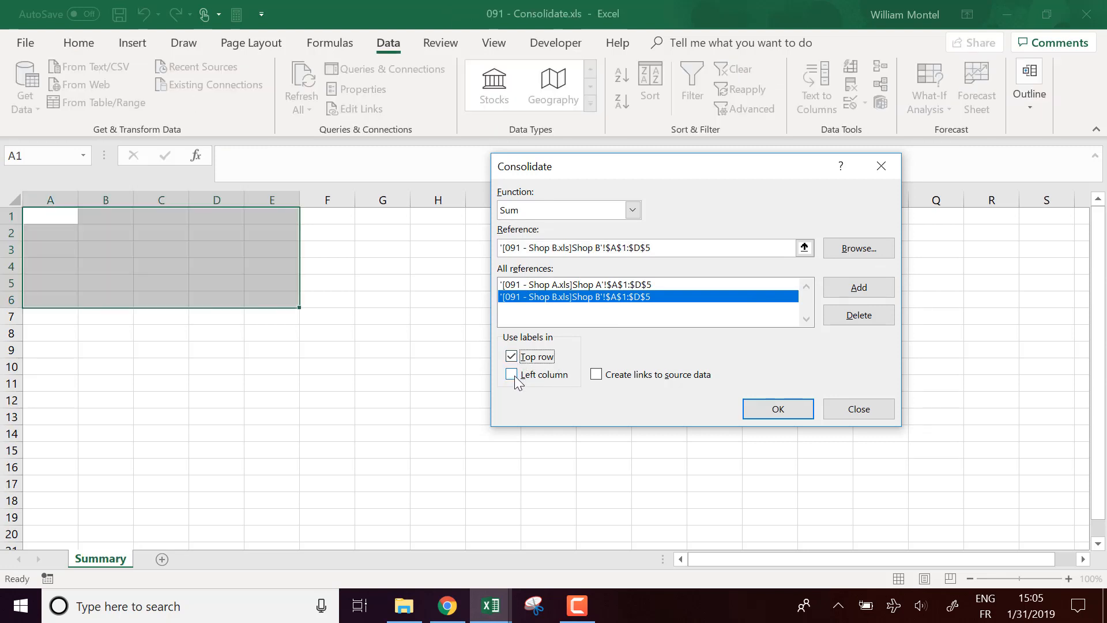
{"action": "left_click", "coordinate": [512, 375]}
Replace the current reference entry with range A1:D5 of 091 - Shop C.xls and add it to the consolidation references.
{"action": "left_click", "coordinate": [537, 285]}
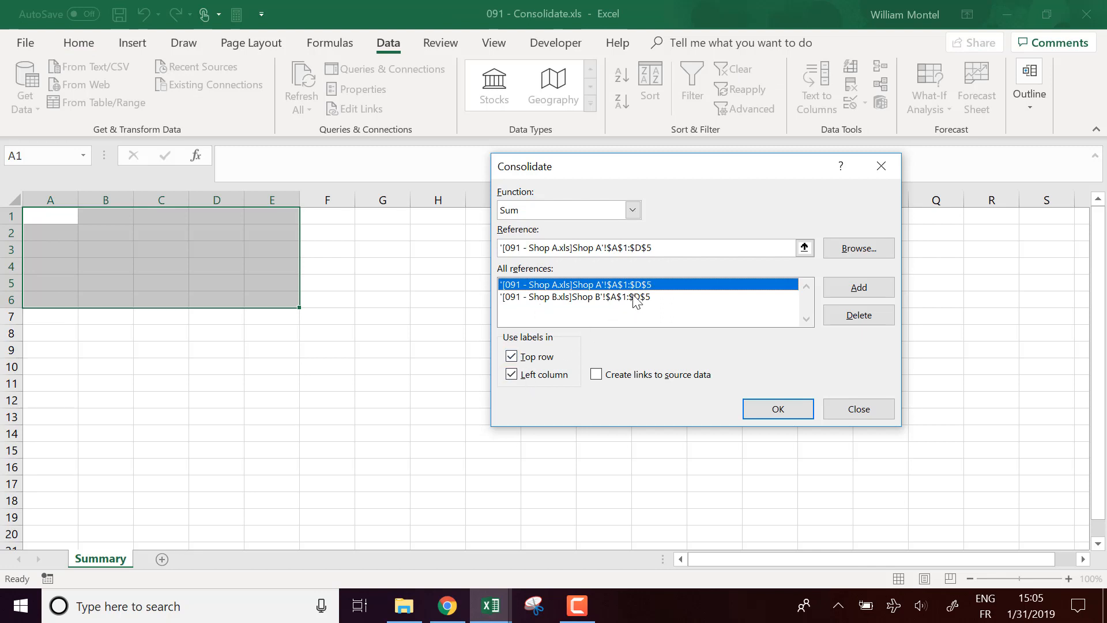
{"action": "left_click_drag", "start_coordinate": [656, 248], "coordinate": [462, 248]}
{"action": "key", "text": "BackSpace"}
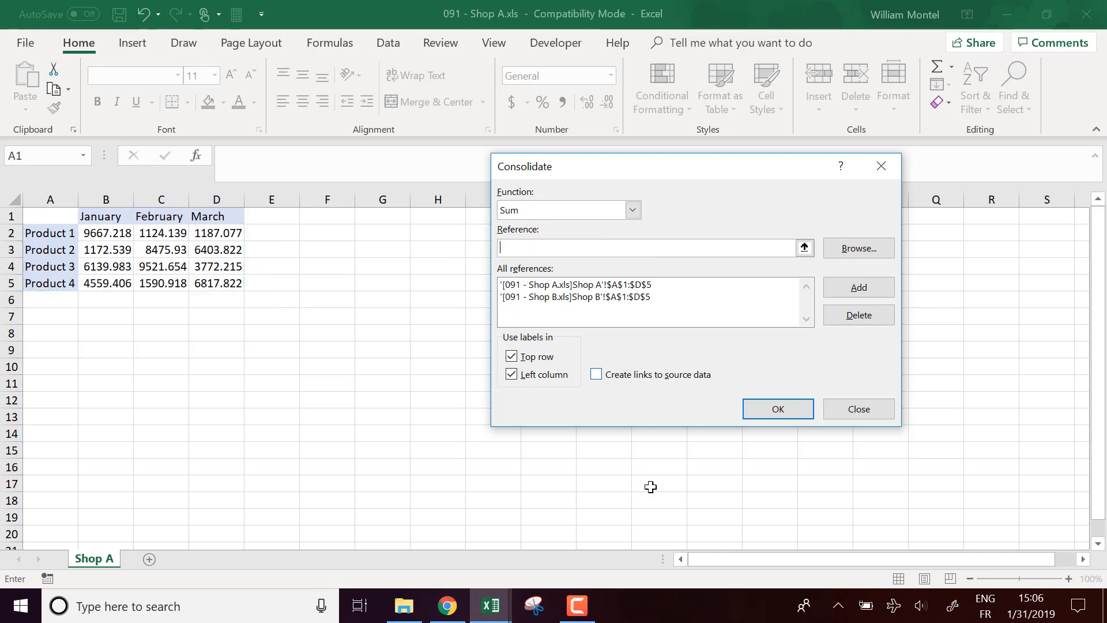
{"action": "left_click", "coordinate": [491, 605]}
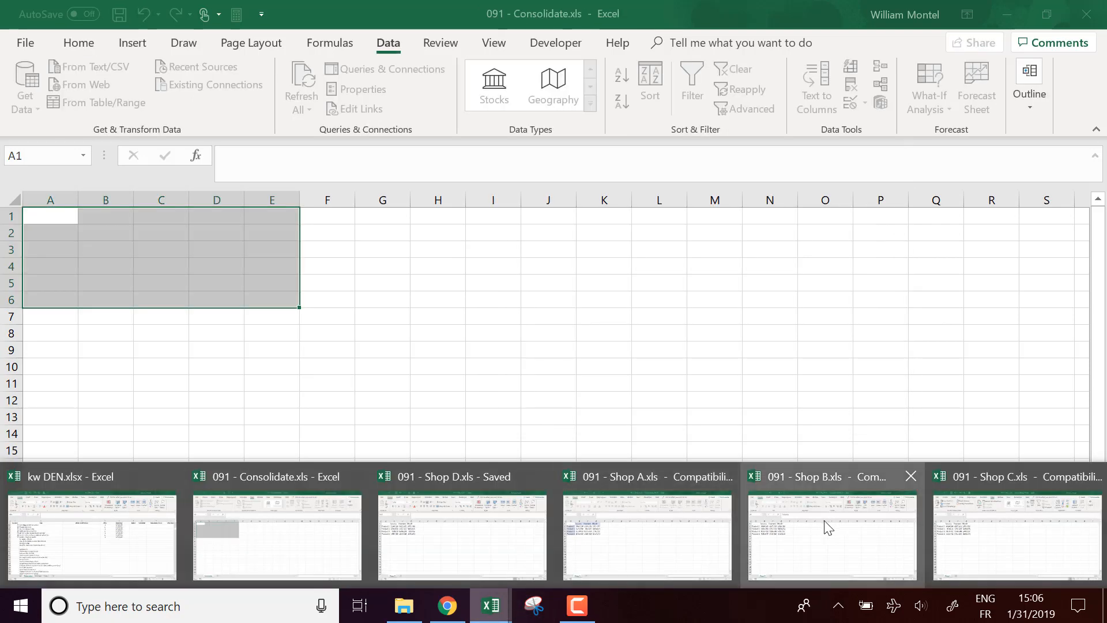
{"action": "left_click", "coordinate": [960, 528]}
{"action": "left_click_drag", "start_coordinate": [229, 284], "coordinate": [40, 217]}
{"action": "left_click", "coordinate": [867, 285]}
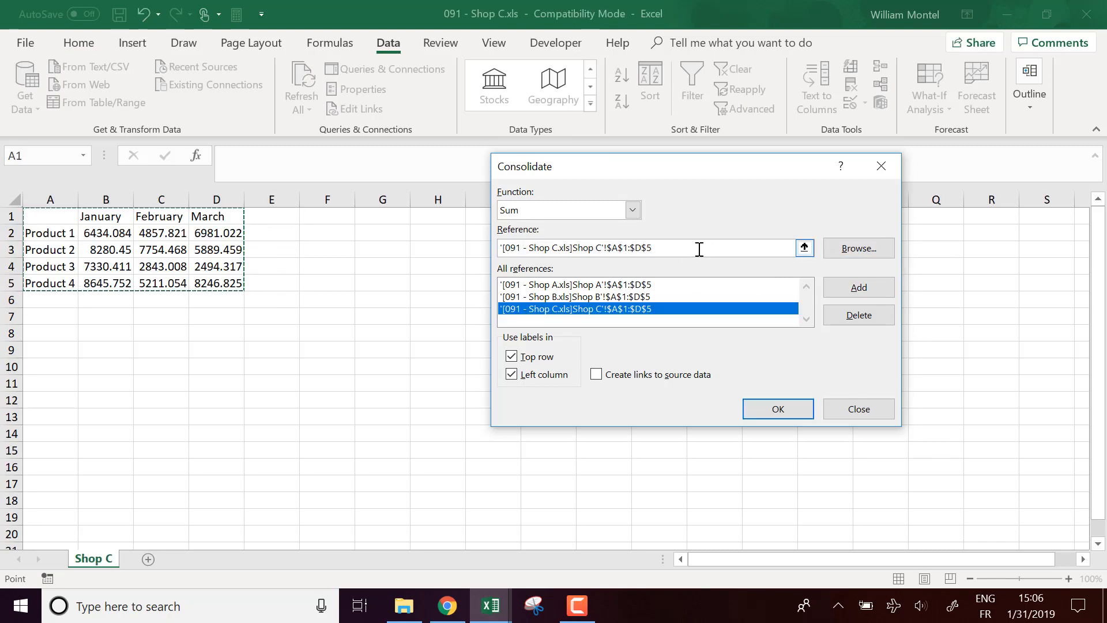
Add Shop D's range A1:D5 from 091 - Shop D.xls as a reference and enable creating links to source data.
{"action": "key", "text": "Delete"}
{"action": "left_click", "coordinate": [509, 613]}
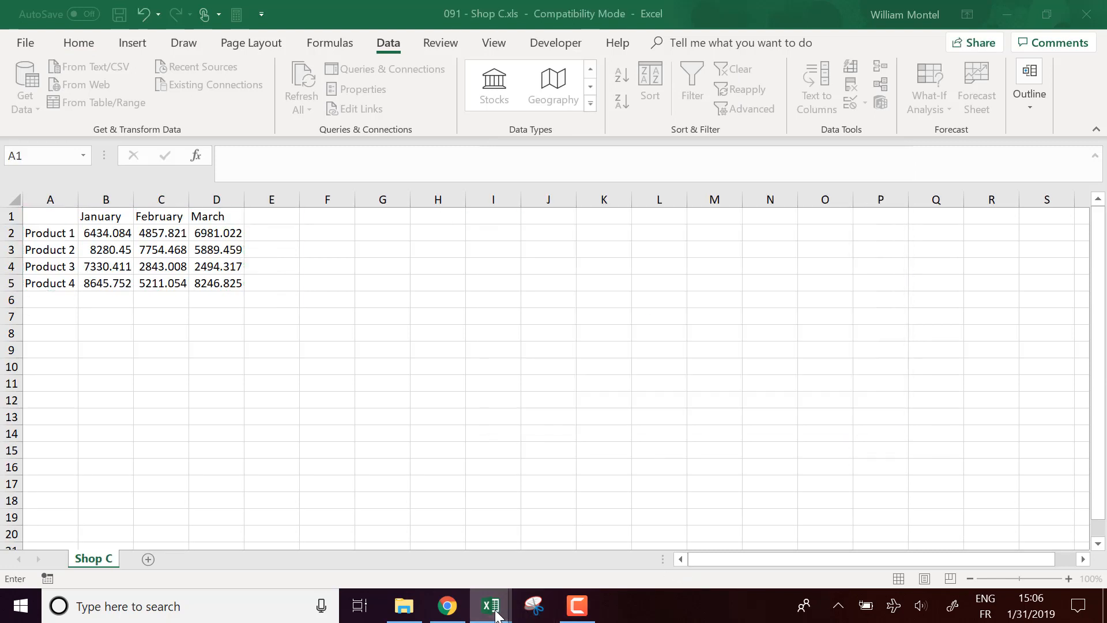
{"action": "left_click", "coordinate": [476, 533]}
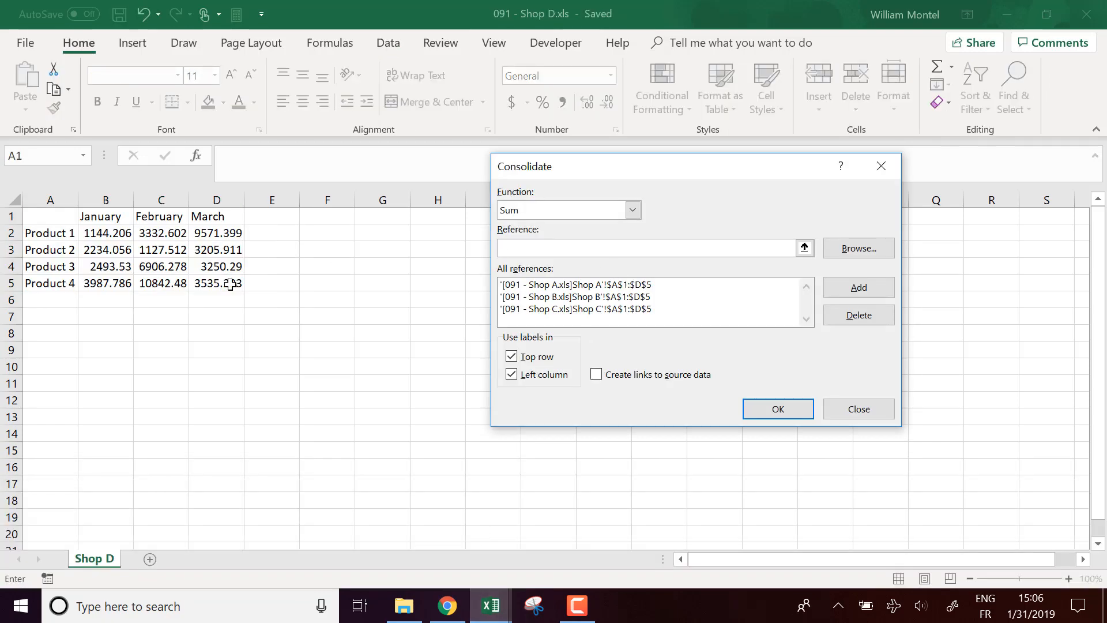
{"action": "left_click_drag", "start_coordinate": [230, 284], "coordinate": [40, 213]}
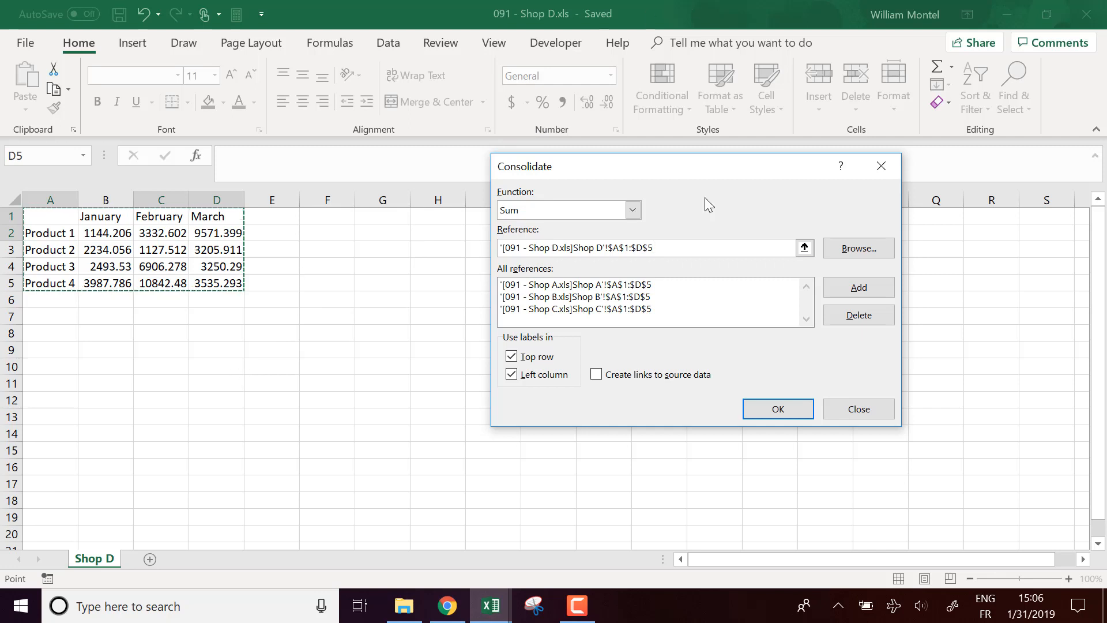
{"action": "left_click", "coordinate": [597, 375]}
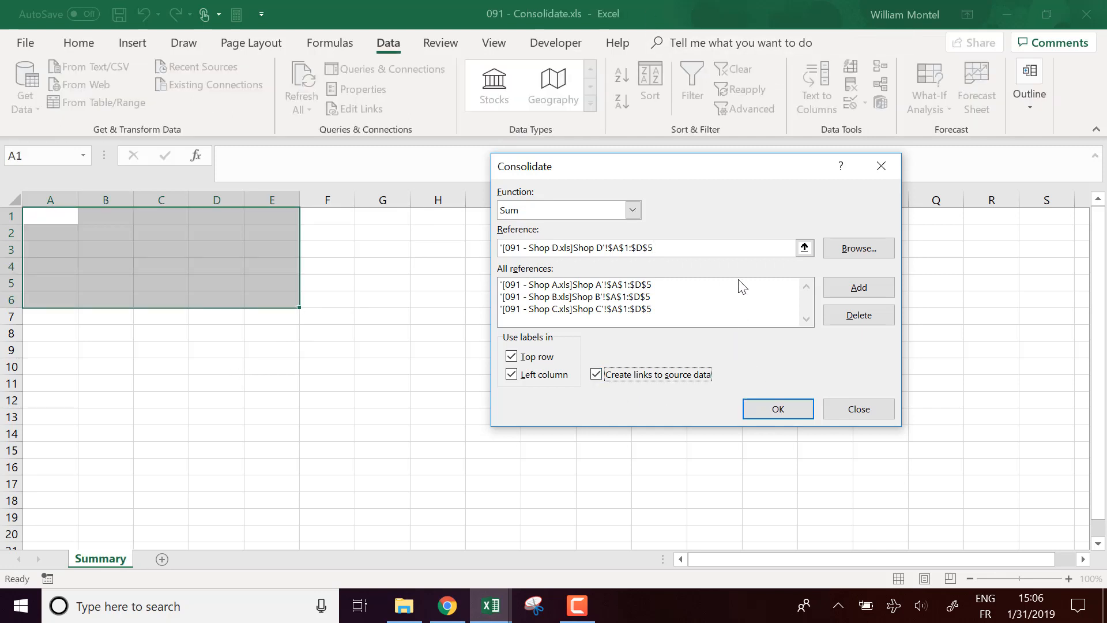
{"action": "left_click", "coordinate": [755, 245]}
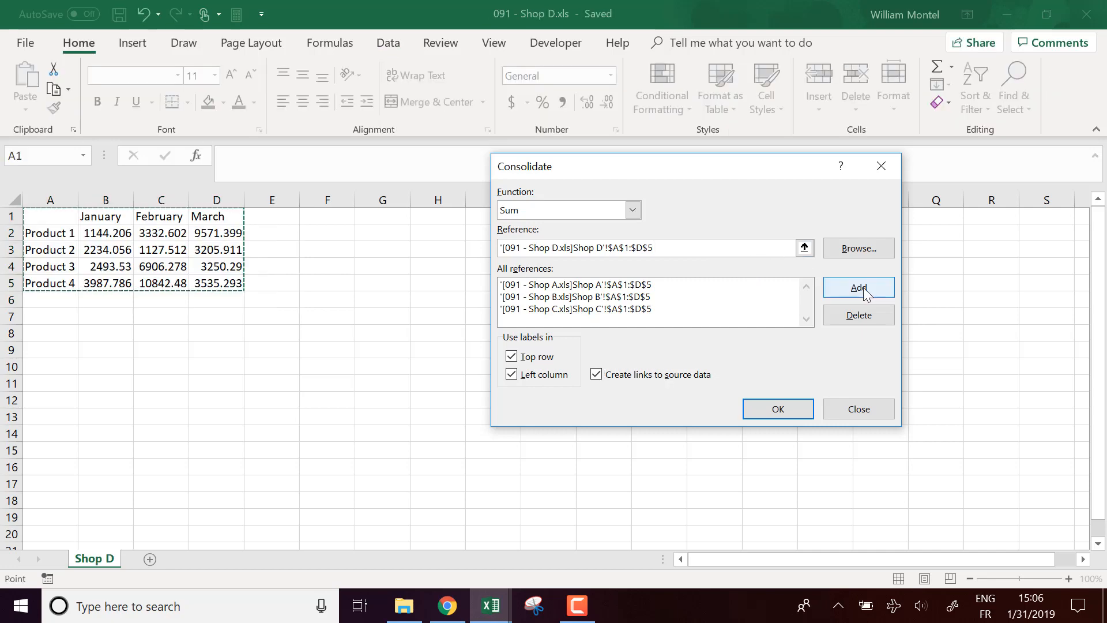
{"action": "left_click", "coordinate": [866, 293]}
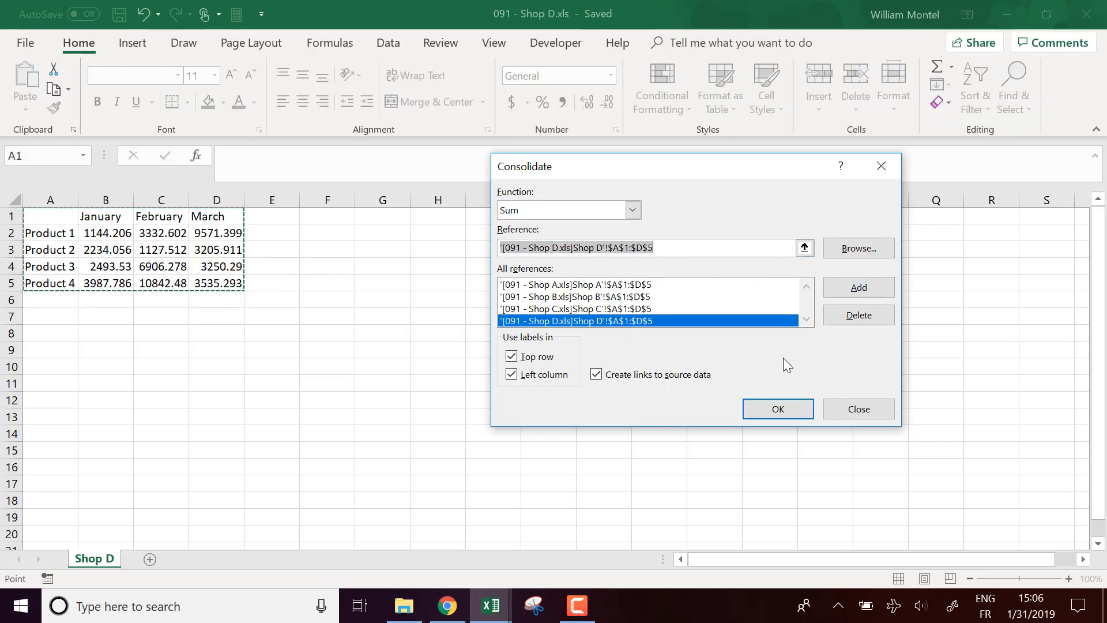
Run the consolidation with the four shop references and switch to the 091 - Consolidate.xls workbook.
{"action": "left_click", "coordinate": [786, 411]}
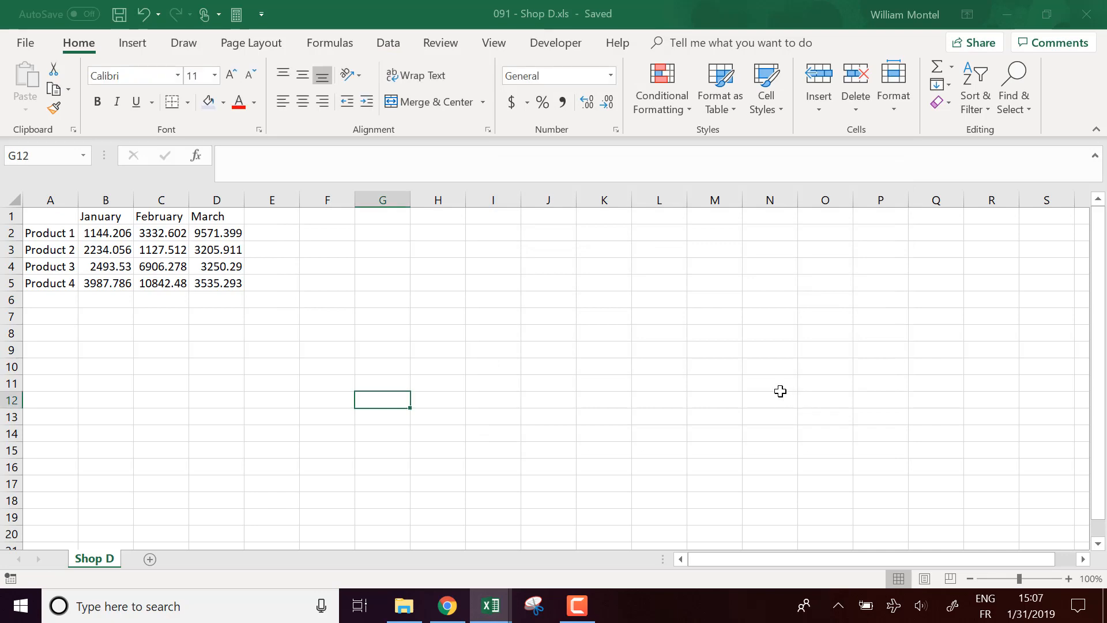
{"action": "left_click", "coordinate": [503, 608]}
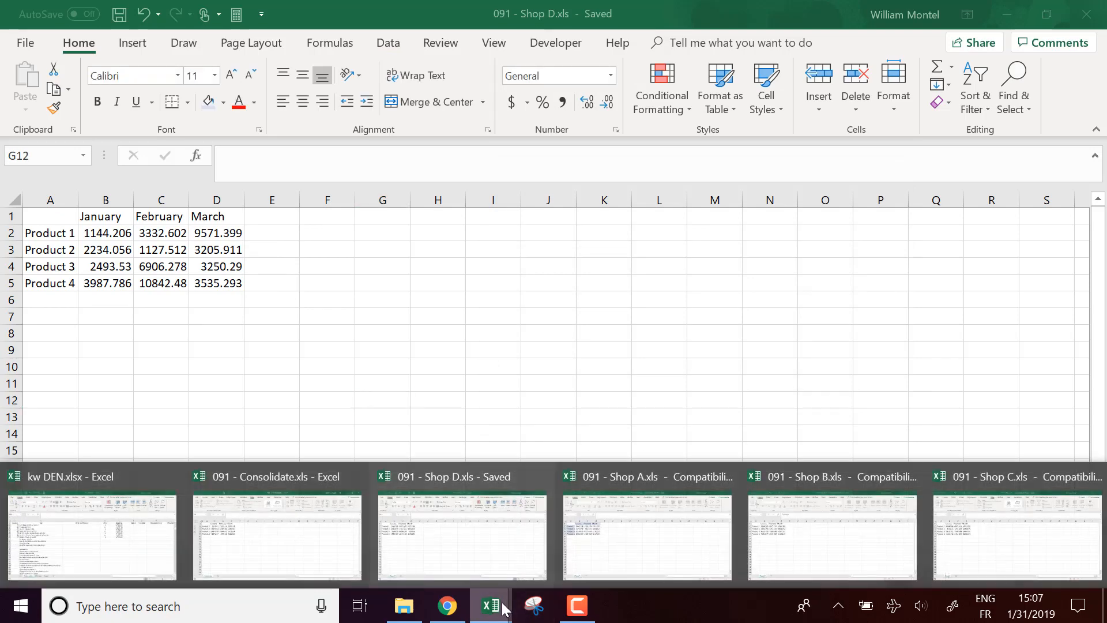
{"action": "left_click", "coordinate": [298, 543]}
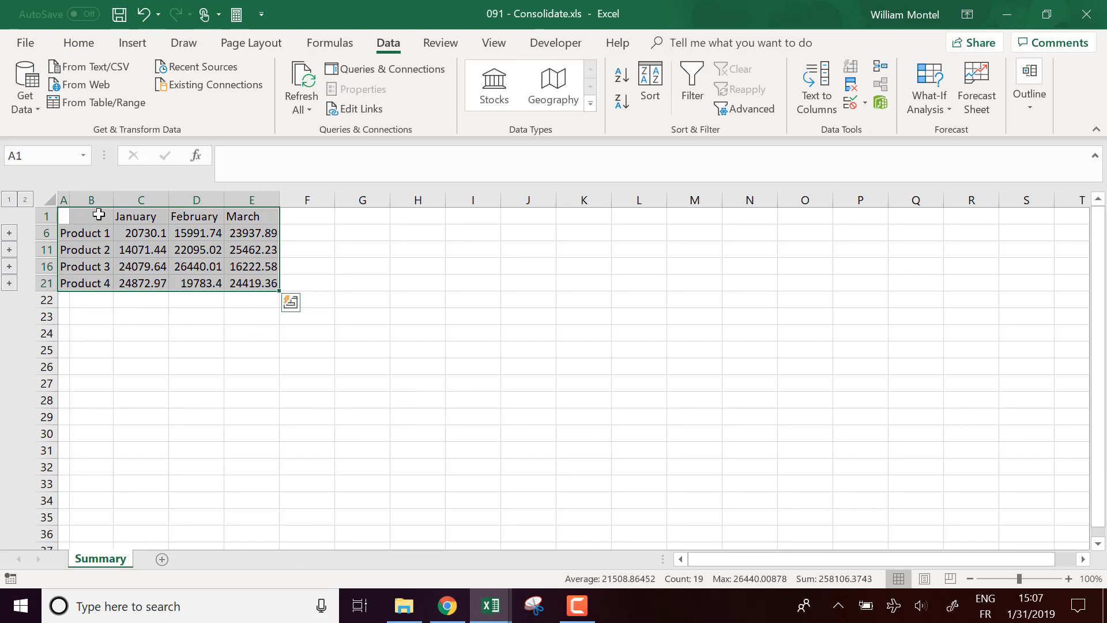
Widen column A of the Summary sheet slightly and check the formula behind Product 1's January total.
{"action": "left_click_drag", "start_coordinate": [75, 203], "coordinate": [99, 204]}
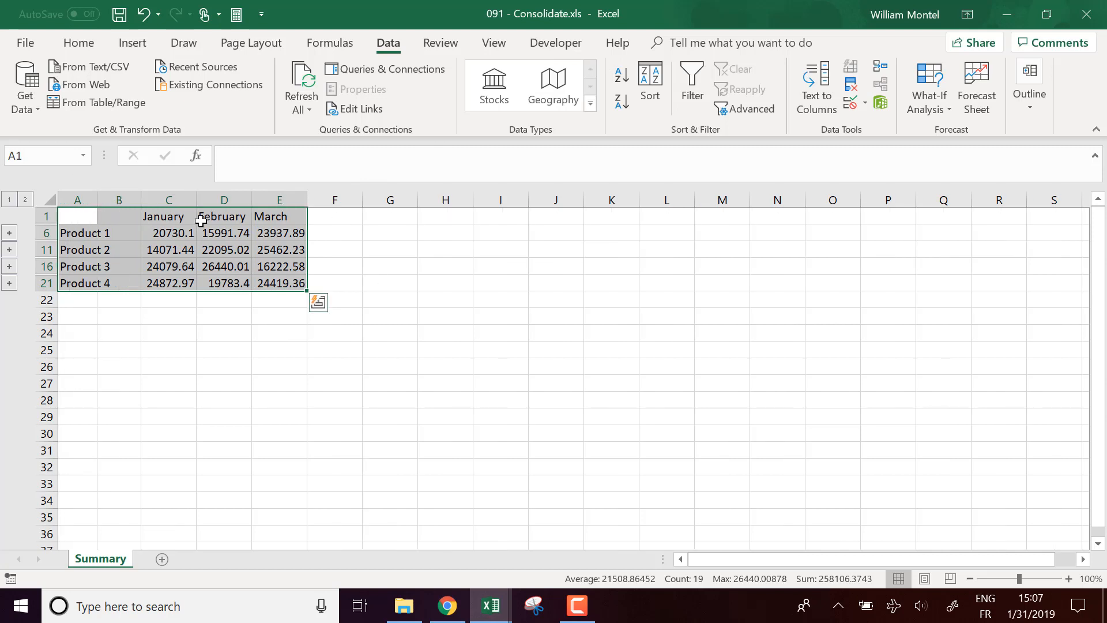
{"action": "left_click", "coordinate": [169, 235]}
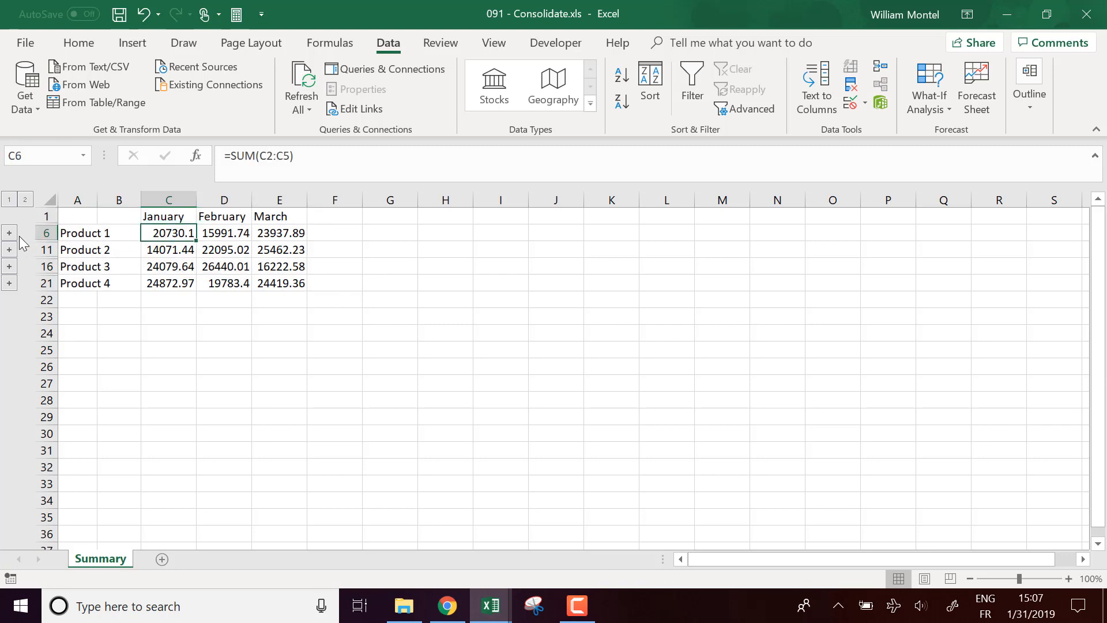
{"action": "left_click", "coordinate": [97, 233]}
{"action": "left_click_drag", "start_coordinate": [98, 234], "coordinate": [175, 234]}
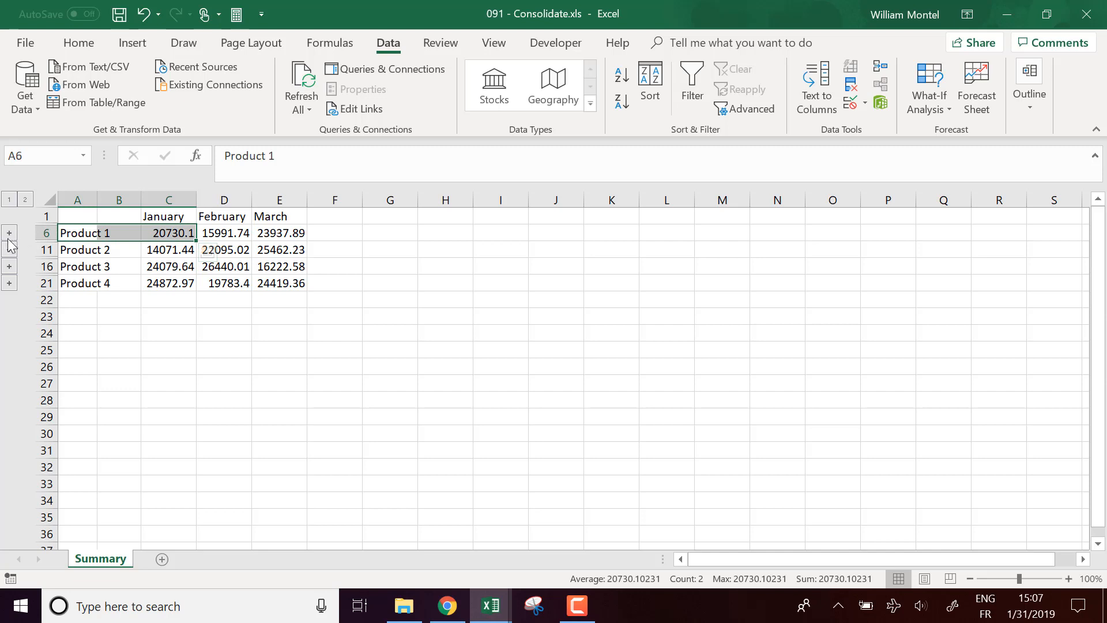
Expand the Product 1 detail rows and widen column B until the shop workbook names are fully readable.
{"action": "left_click", "coordinate": [9, 233]}
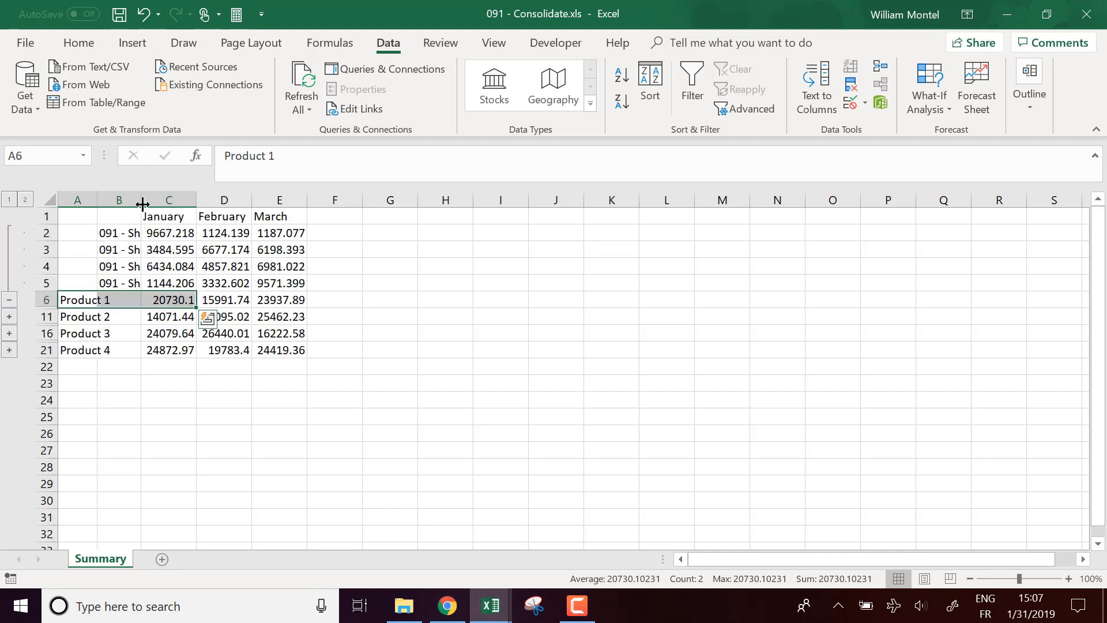
{"action": "left_click_drag", "start_coordinate": [141, 199], "coordinate": [218, 200]}
{"action": "left_click", "coordinate": [170, 230]}
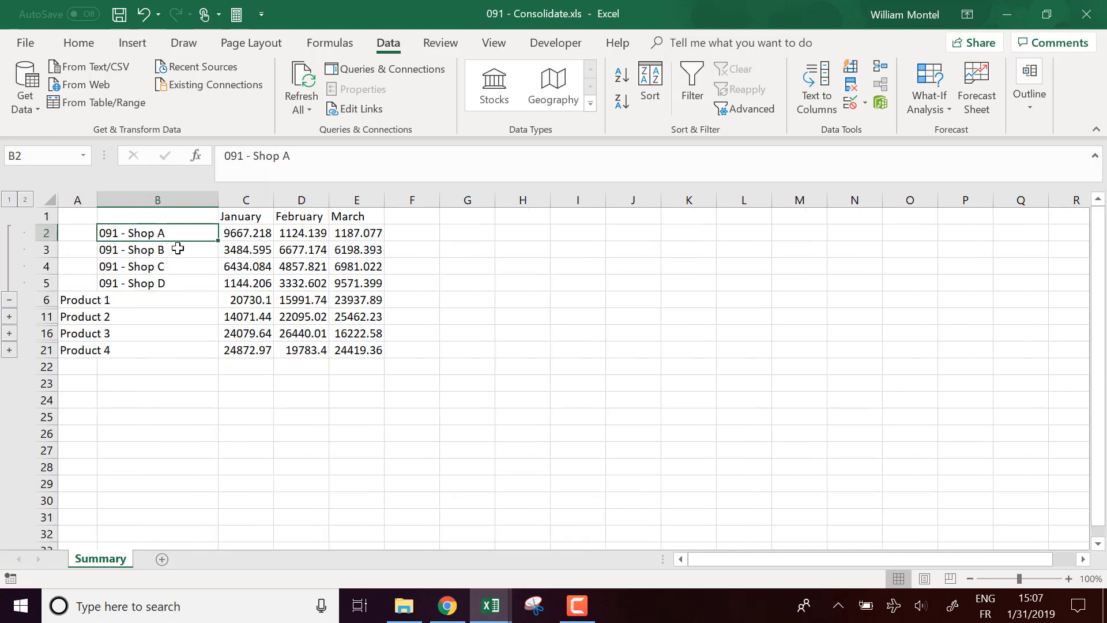
{"action": "left_click", "coordinate": [178, 250]}
{"action": "left_click", "coordinate": [178, 286]}
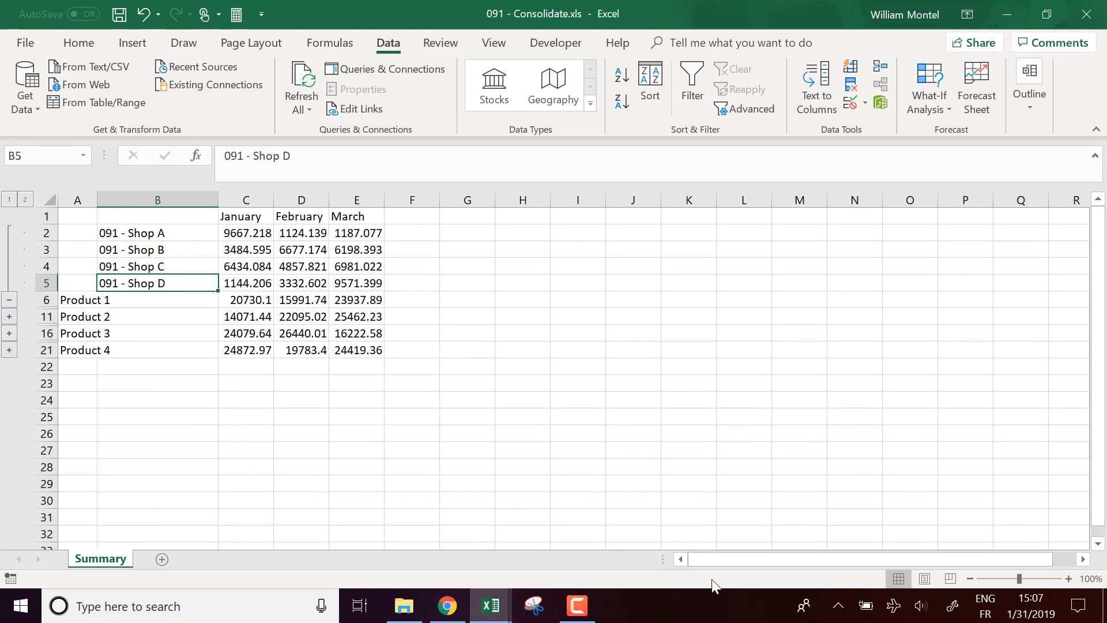
Inspect the source link formulas in Product 1's January cells for Shop A and Shop D, leaving them unedited.
{"action": "left_click", "coordinate": [260, 233]}
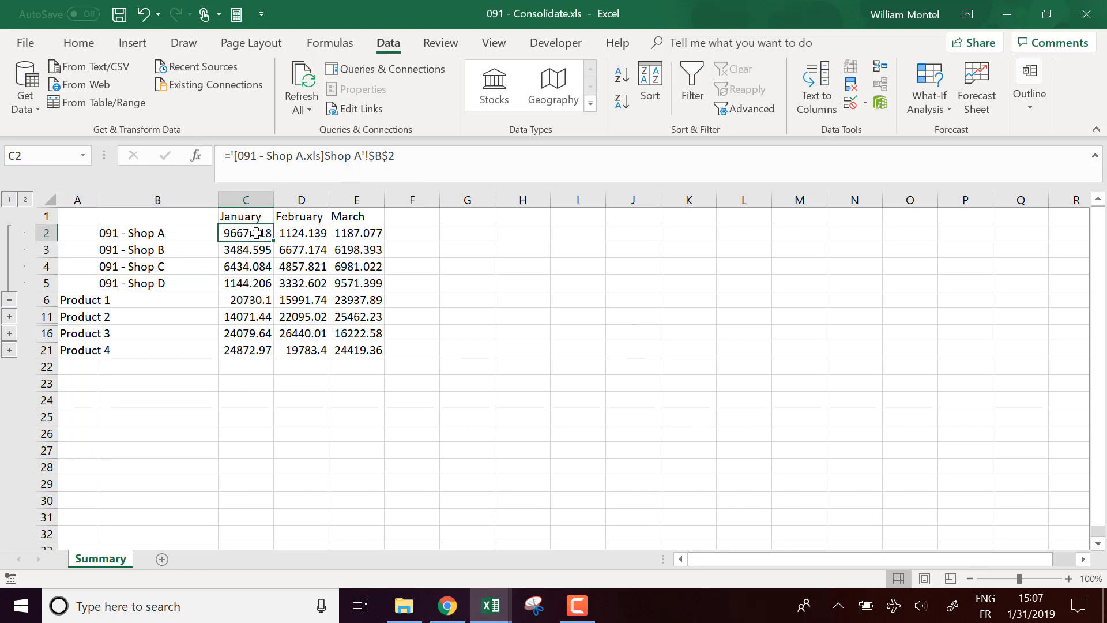
{"action": "left_click", "coordinate": [258, 282]}
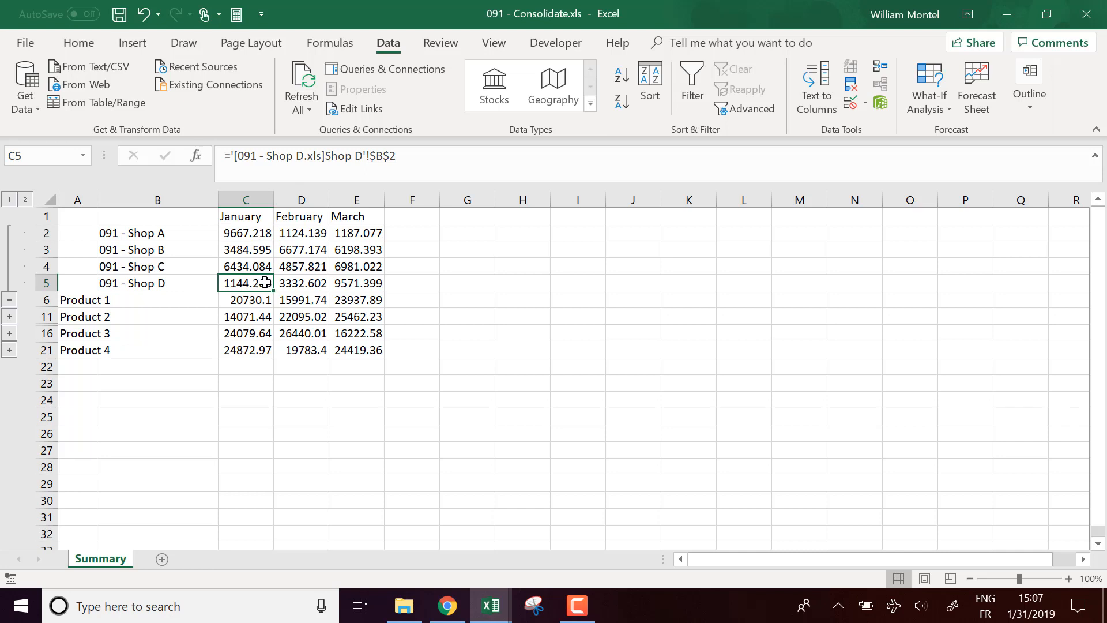
{"action": "left_click", "coordinate": [410, 165]}
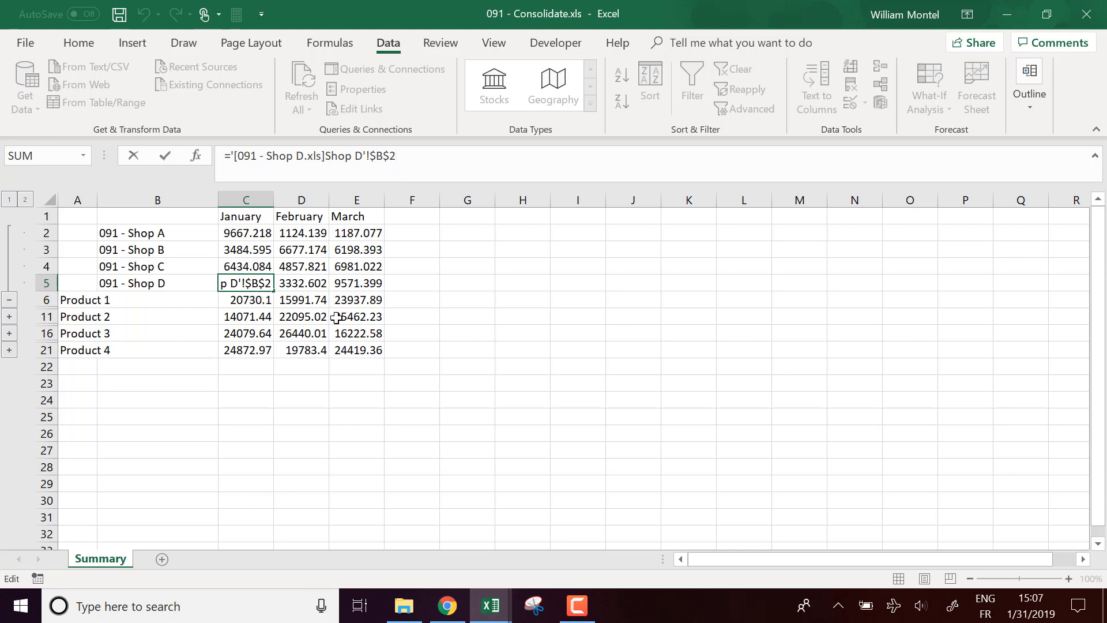
{"action": "key", "text": "Escape"}
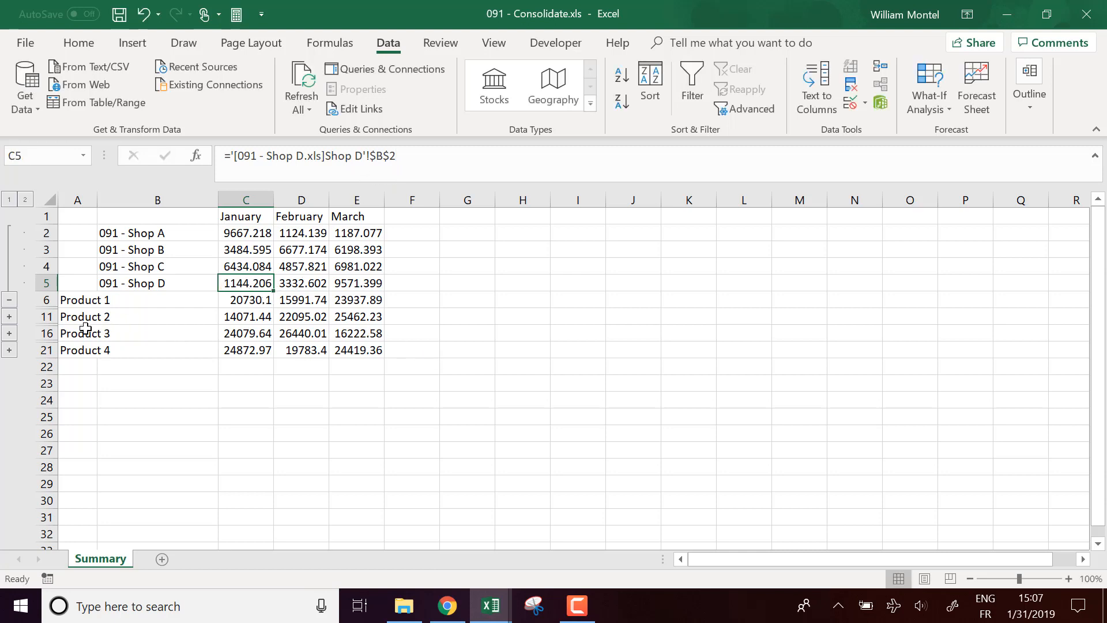
Expand the Product 2 detail rows and collapse the Product 1 detail rows in the summary outline.
{"action": "left_click", "coordinate": [9, 316]}
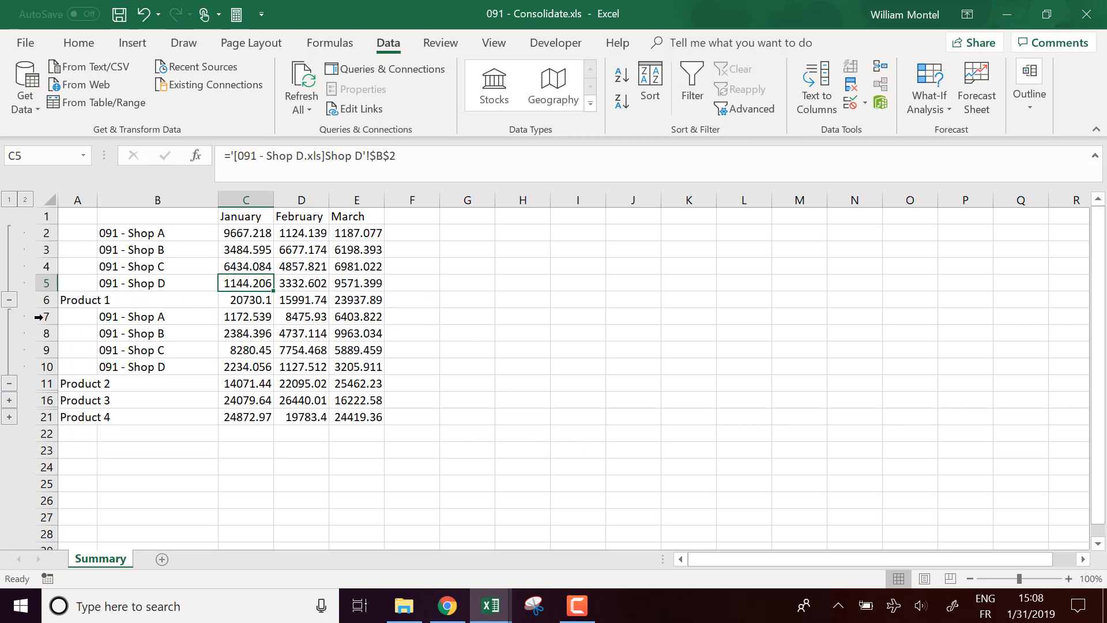
{"action": "left_click_drag", "start_coordinate": [169, 239], "coordinate": [172, 280]}
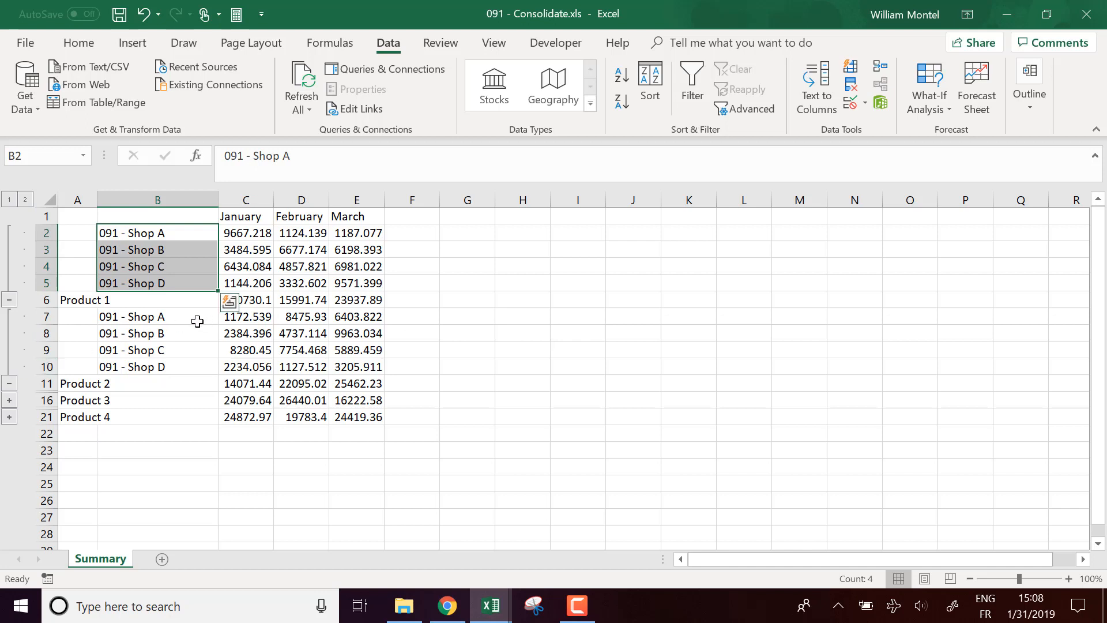
{"action": "left_click_drag", "start_coordinate": [176, 232], "coordinate": [167, 284]}
{"action": "left_click", "coordinate": [9, 300]}
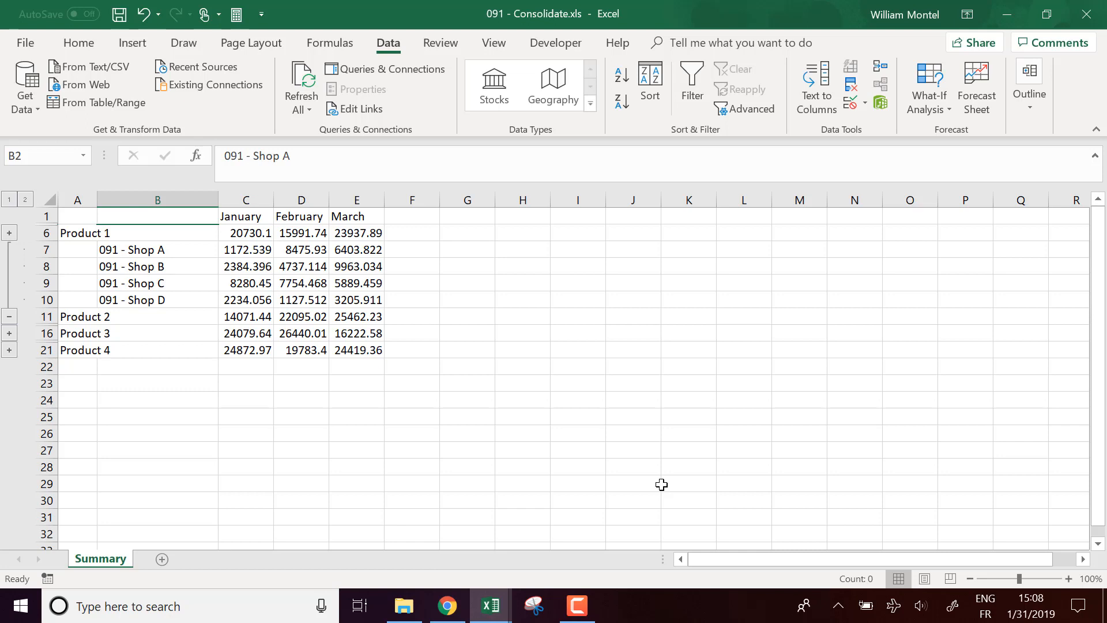
{"action": "left_click", "coordinate": [608, 334]}
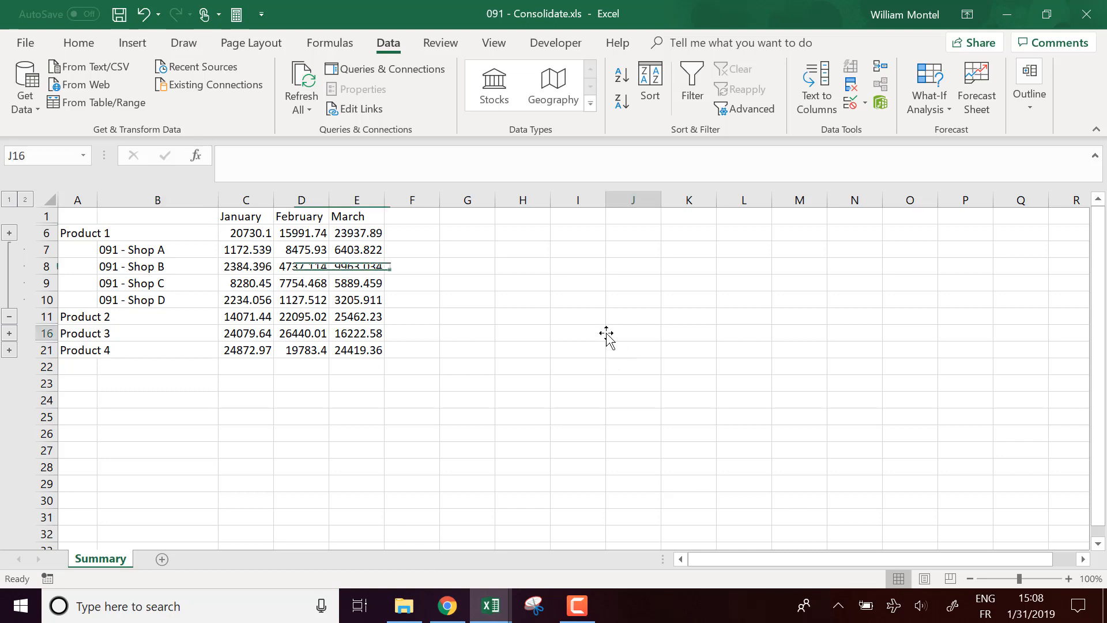